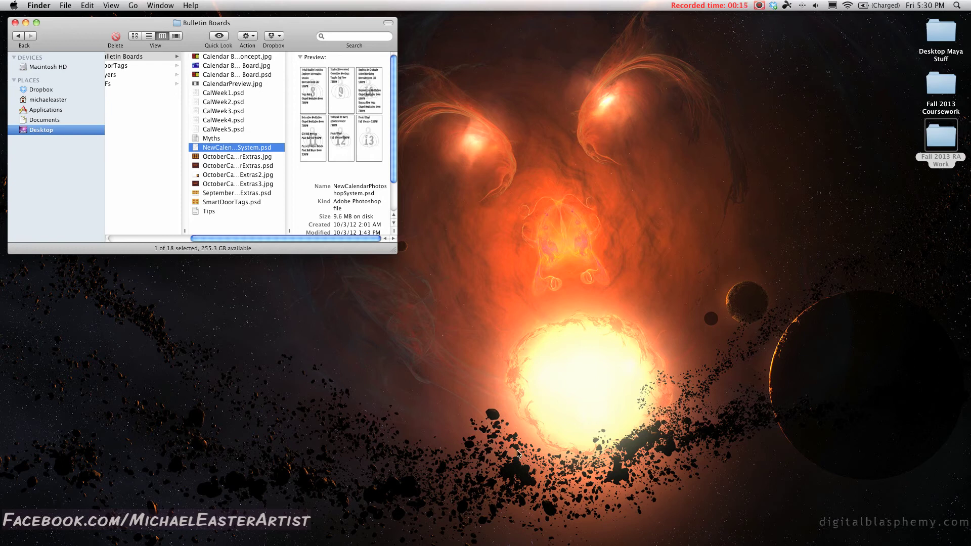
Step: Open NewCalendarPhotoshopSystem.psd from the Bulletin Boards folder in Photoshop
mouse_move(514, 545)
double_click(251, 149)
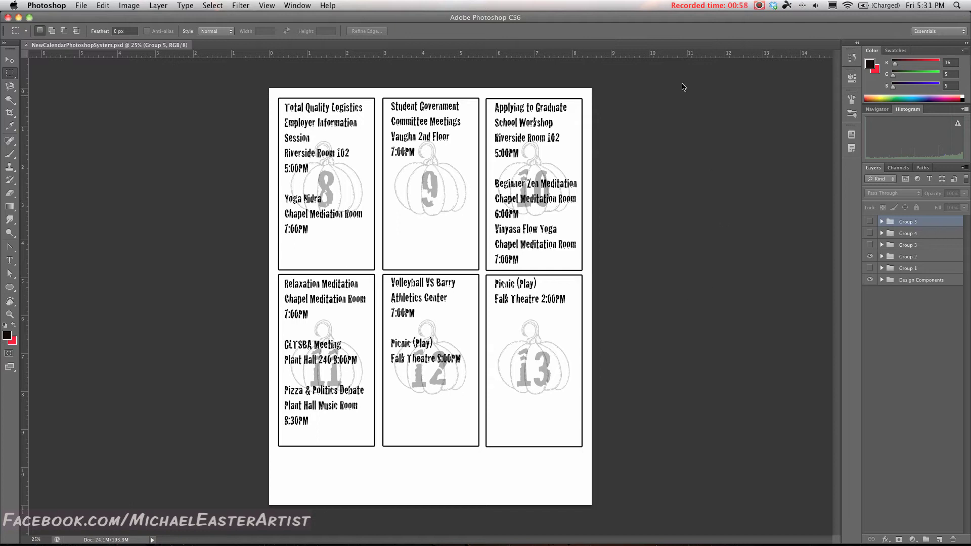
Step: Examine the text layers inside the Group 2 Events and Group 2 Dates subgroups, and collapse Group 2
left_click(881, 257)
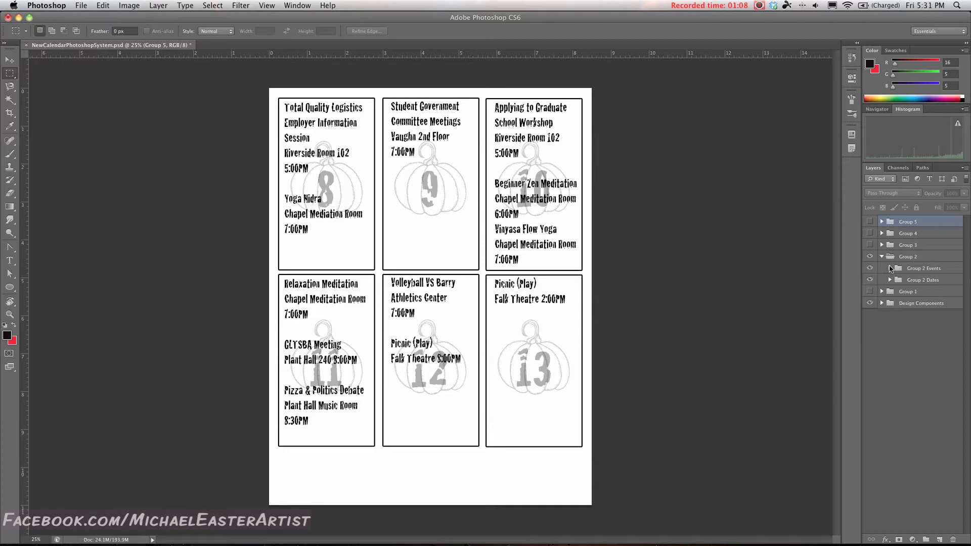
left_click(889, 268)
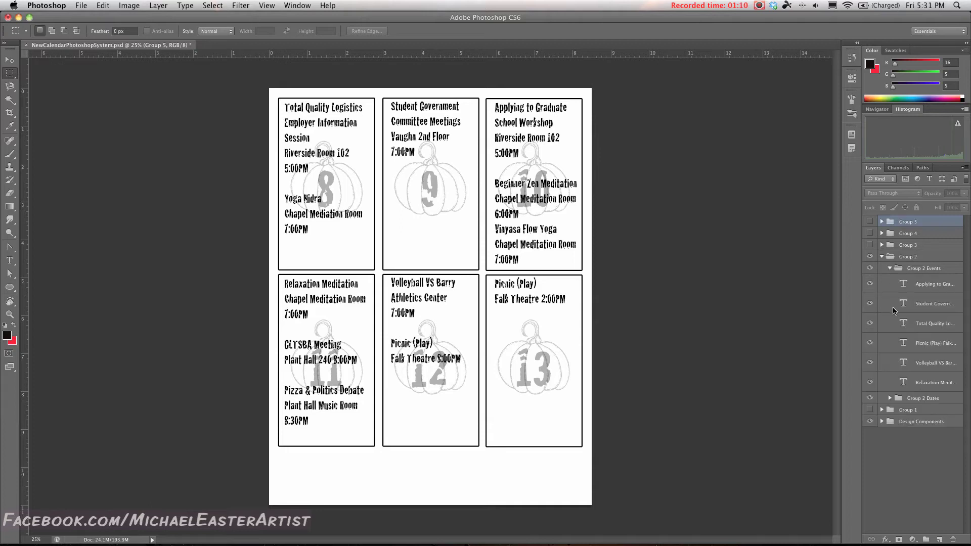
left_click(889, 400)
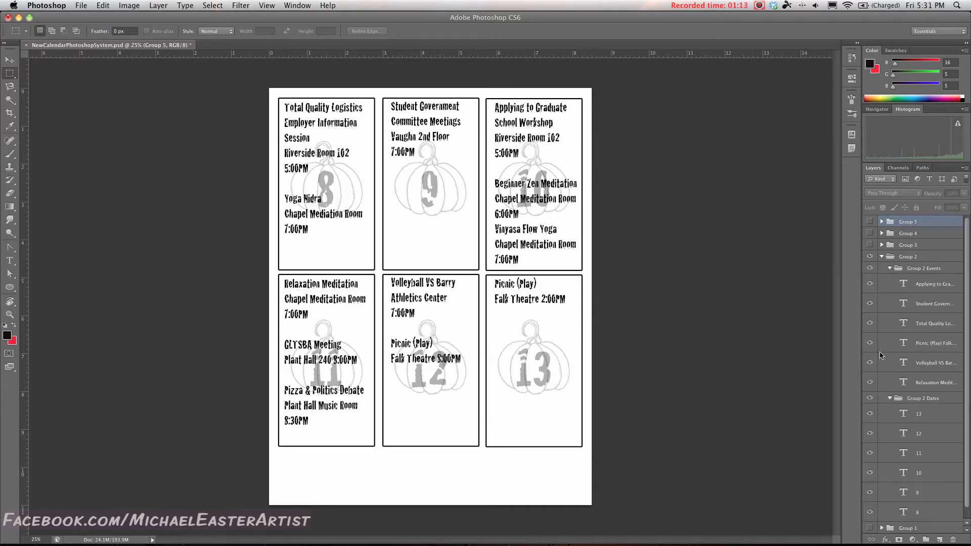
scroll(880, 355, "down", 1)
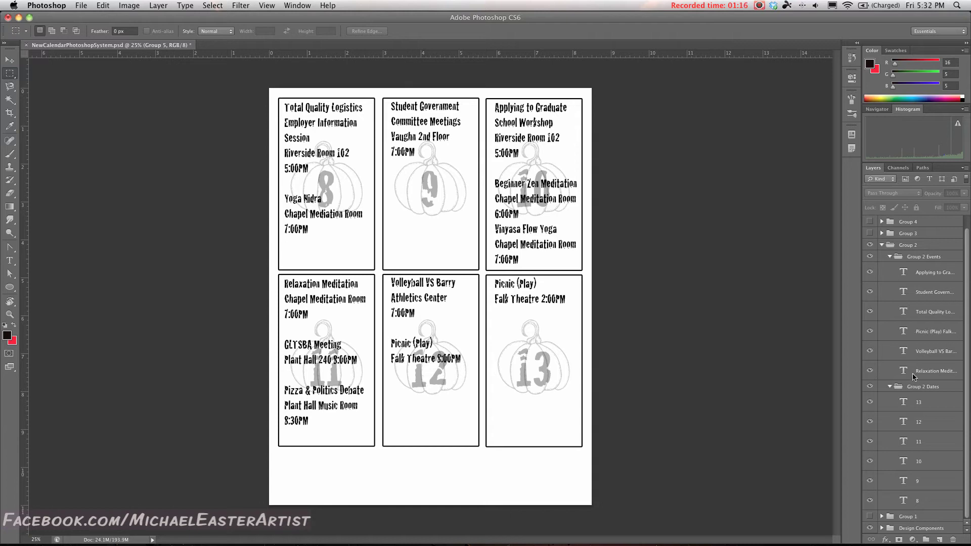
left_click(883, 245)
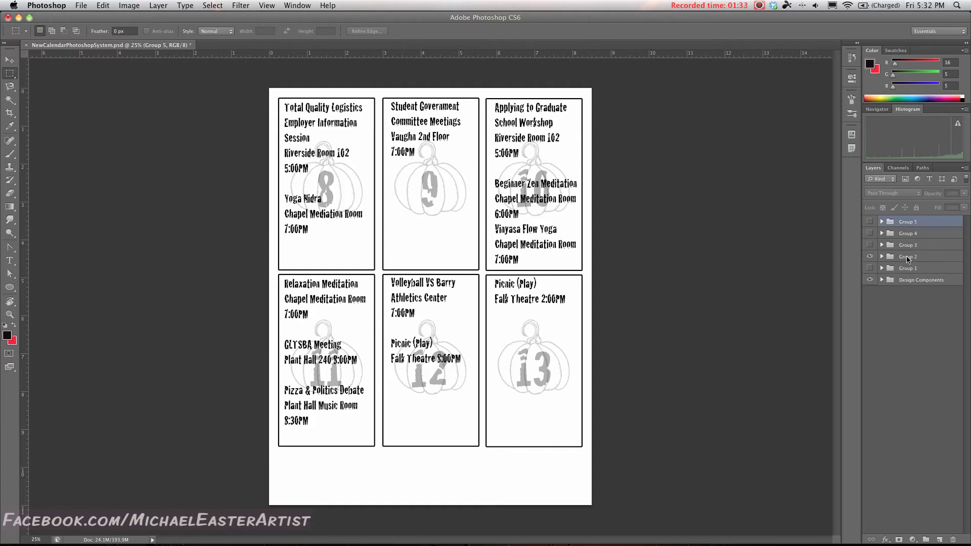
Step: Activate the Move tool, make Group 1 visible and hide Group 2
left_click(9, 59)
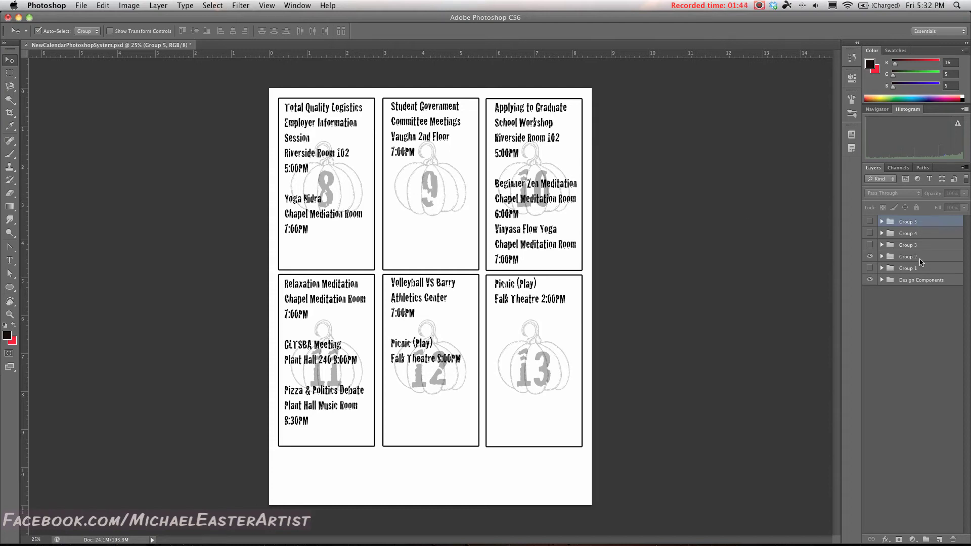
left_click(869, 267)
left_click(869, 257)
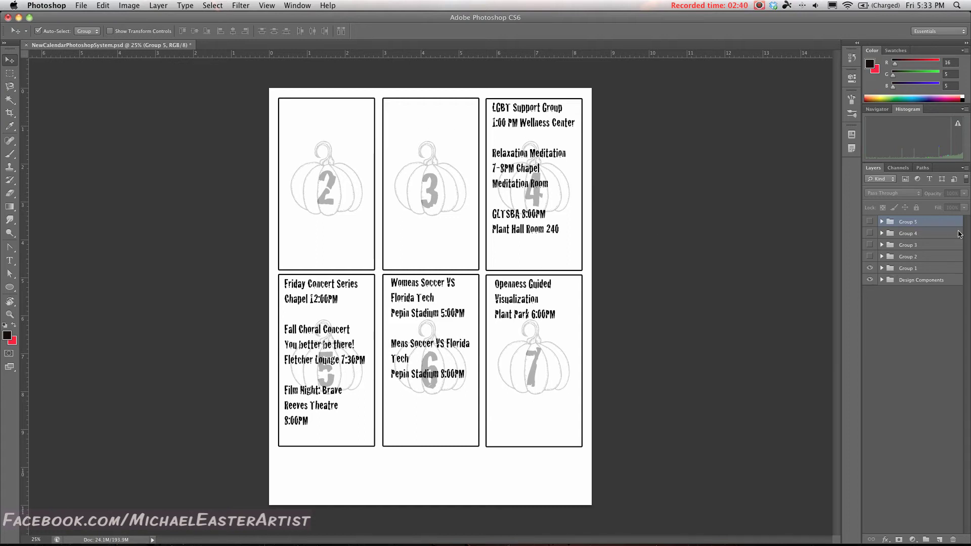
Step: Expand the Design Components group and delete its Month Design layer
left_click(923, 281)
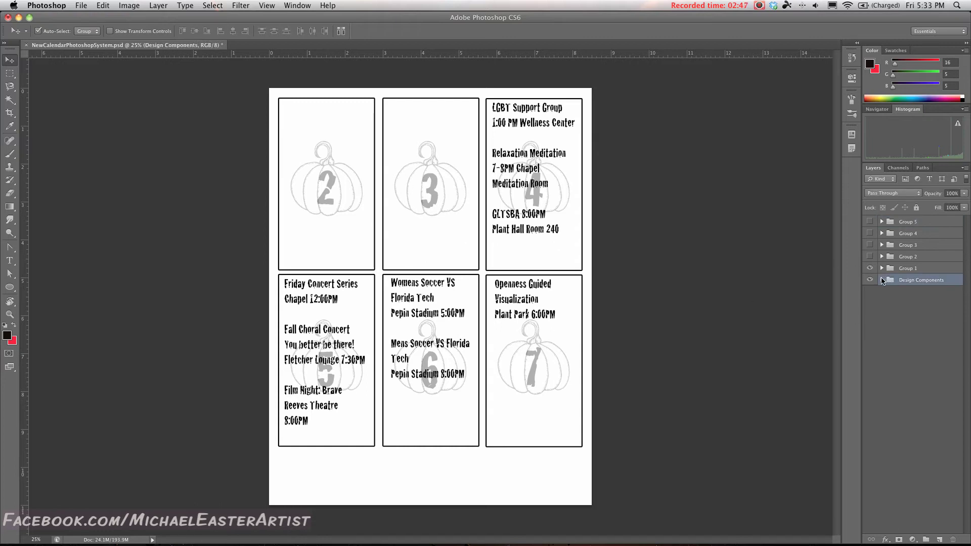
left_click(881, 281)
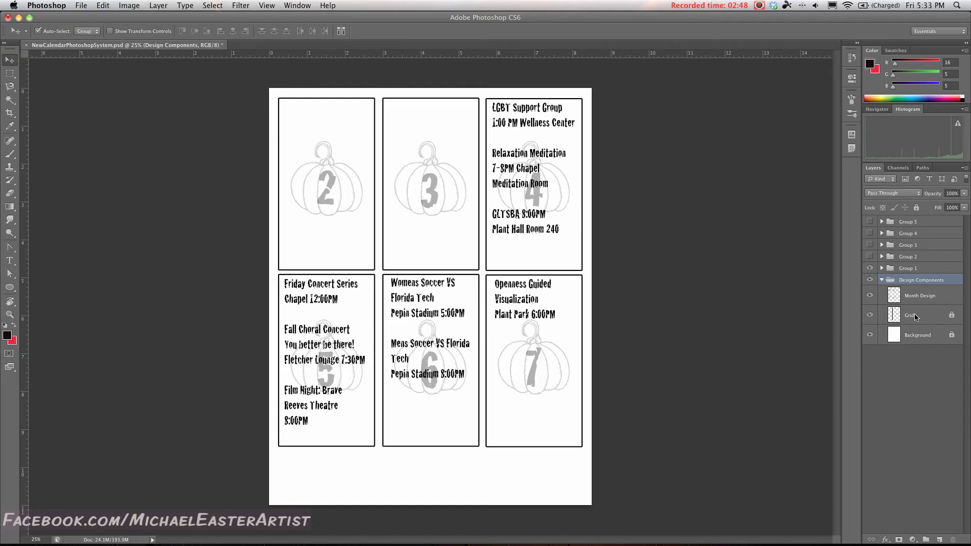
left_click(935, 298)
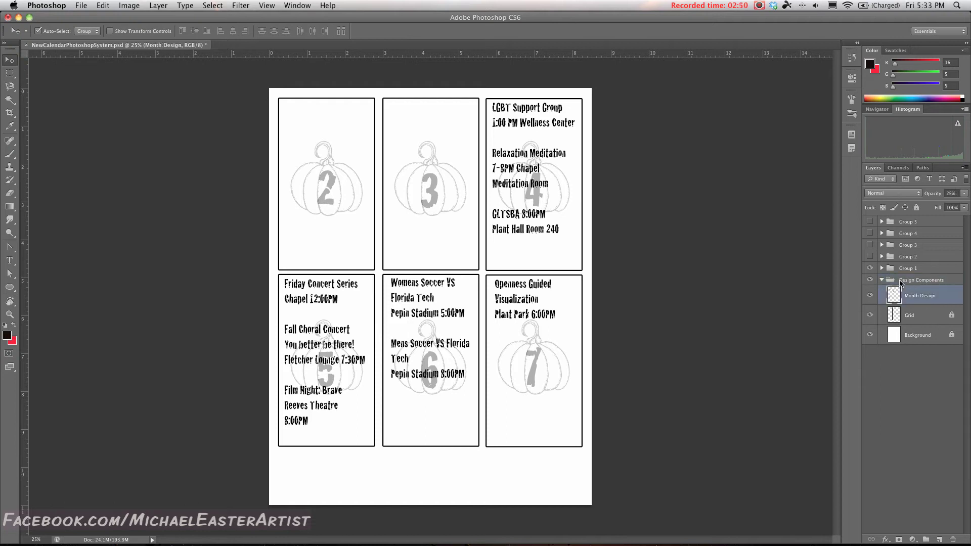
left_click(902, 282)
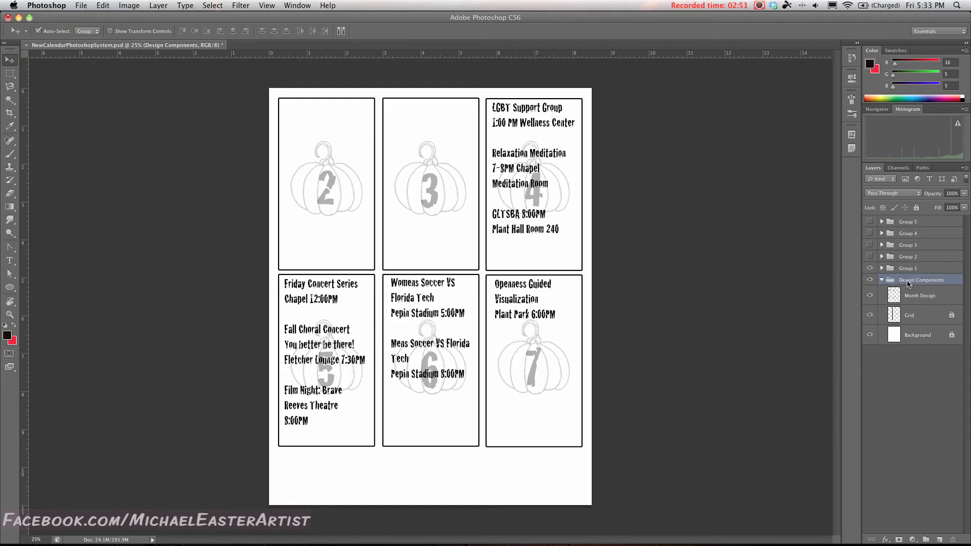
left_click(924, 302)
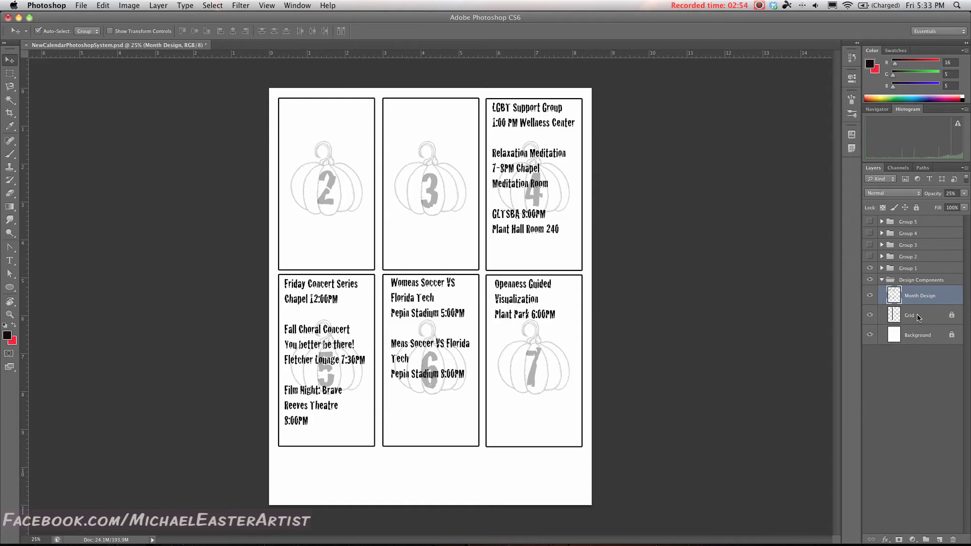
left_click(918, 317)
left_click(913, 335)
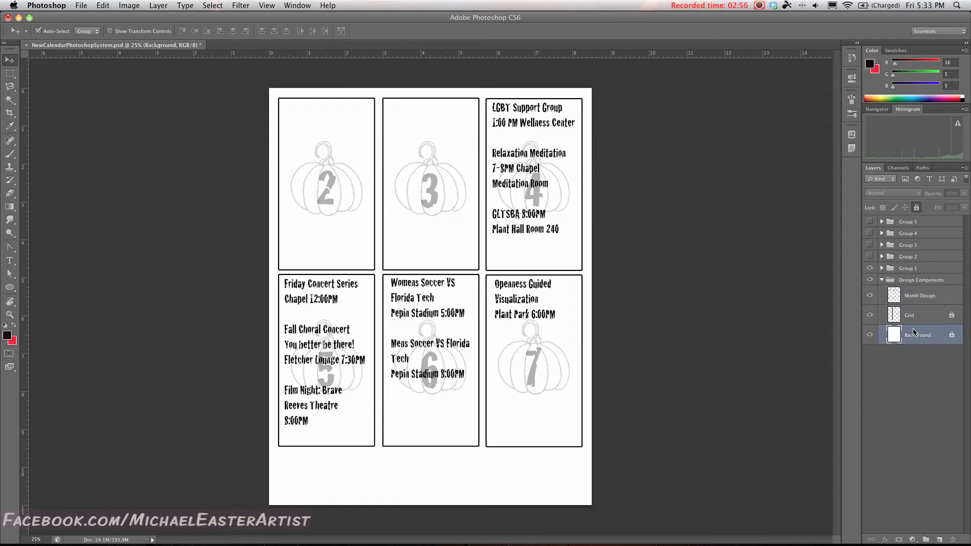
left_click(920, 297)
left_click_drag(923, 296, 953, 540)
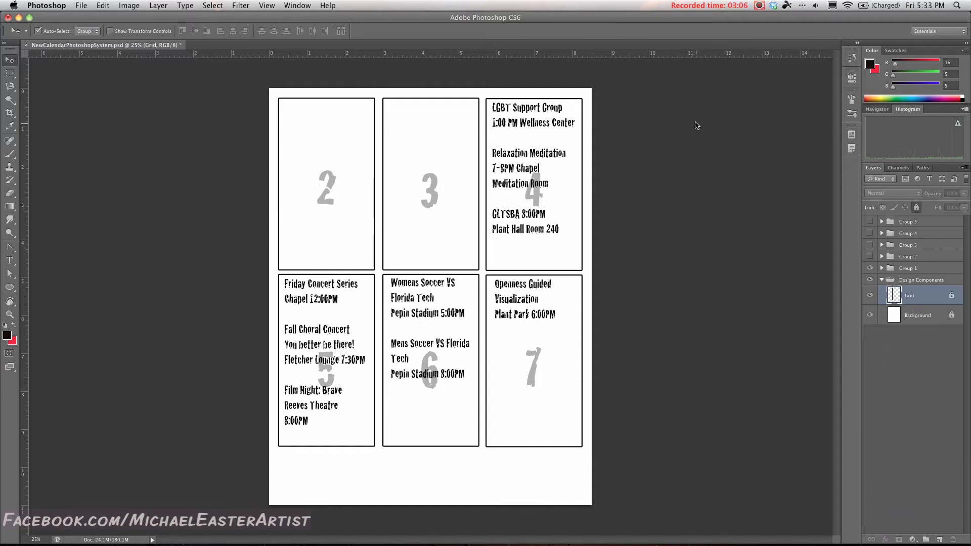
left_click(760, 523)
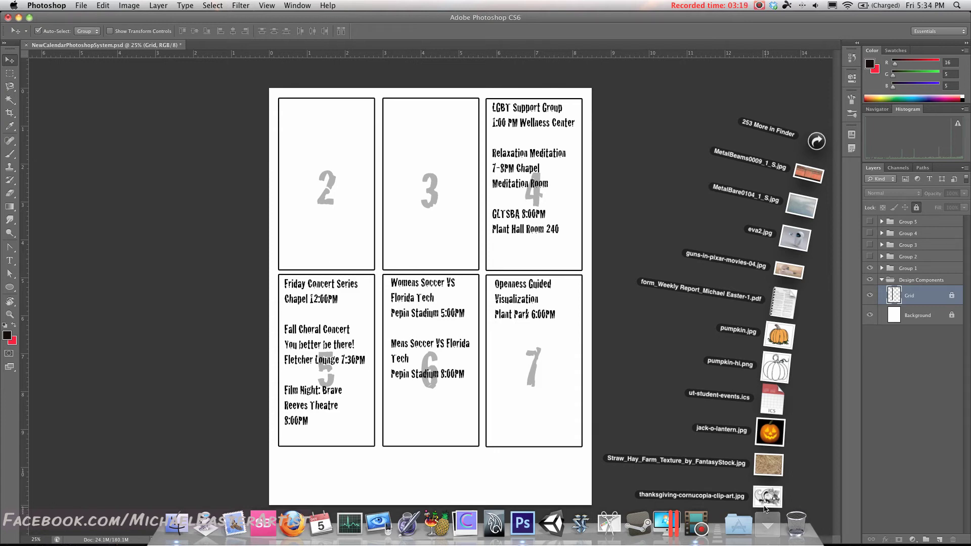
left_click(767, 497)
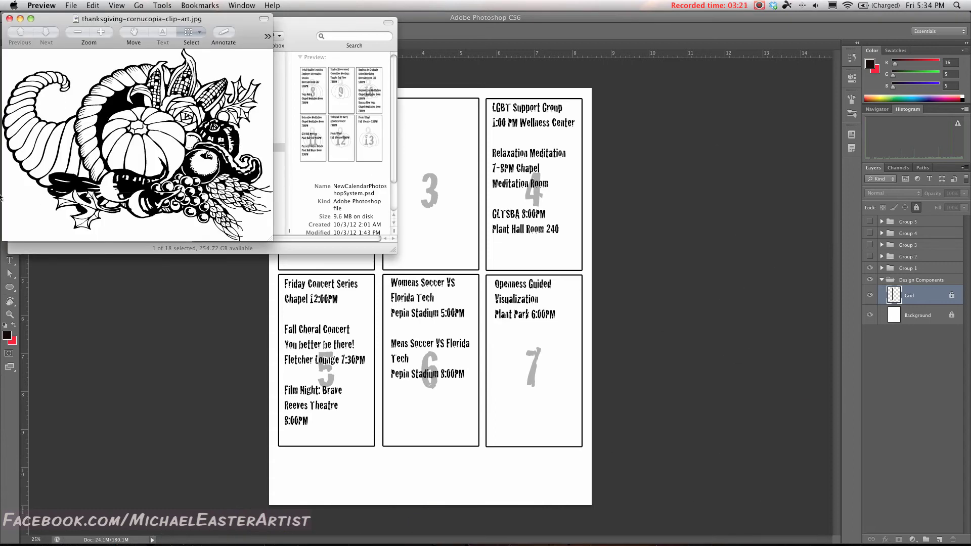
left_click_drag(45, 20, 597, 143)
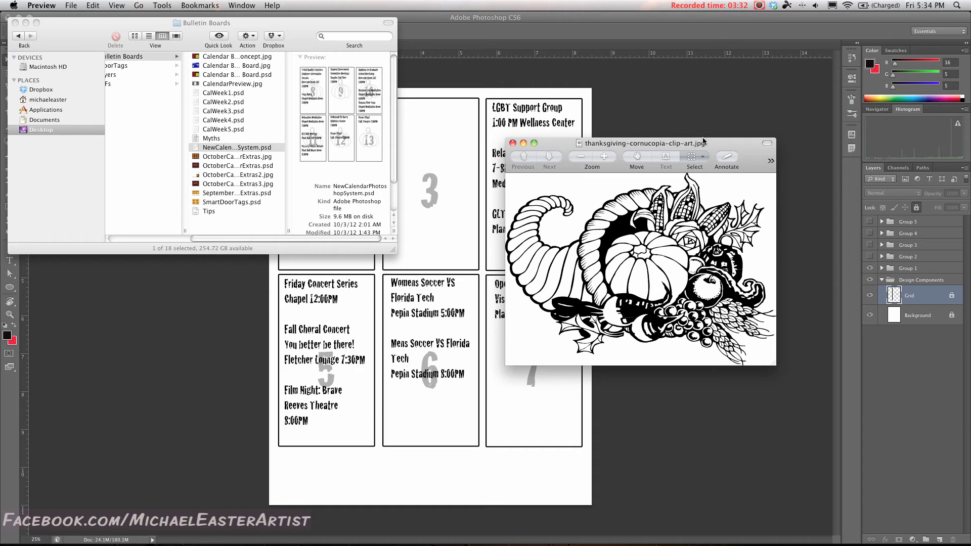
left_click_drag(704, 142, 760, 61)
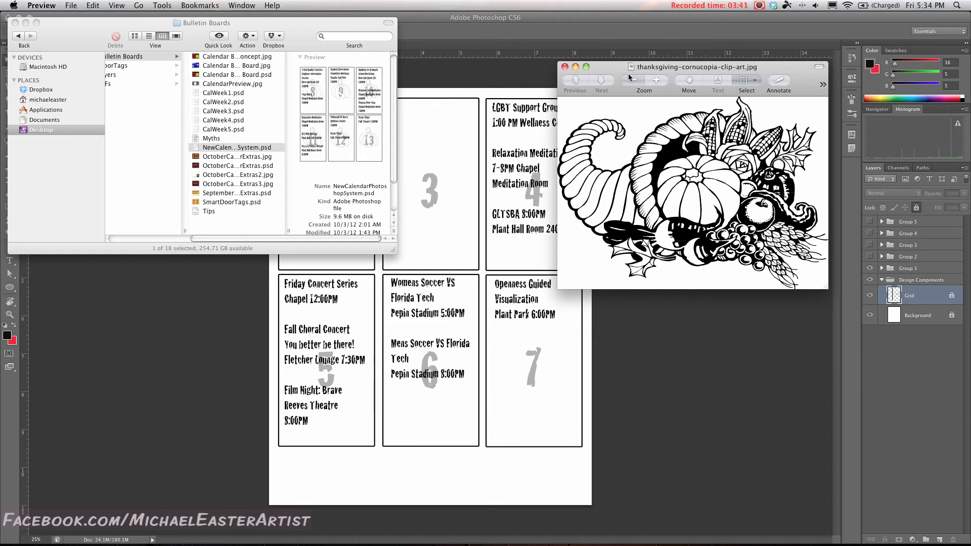
left_click_drag(615, 70, 668, 264)
left_click_drag(667, 300, 633, 283)
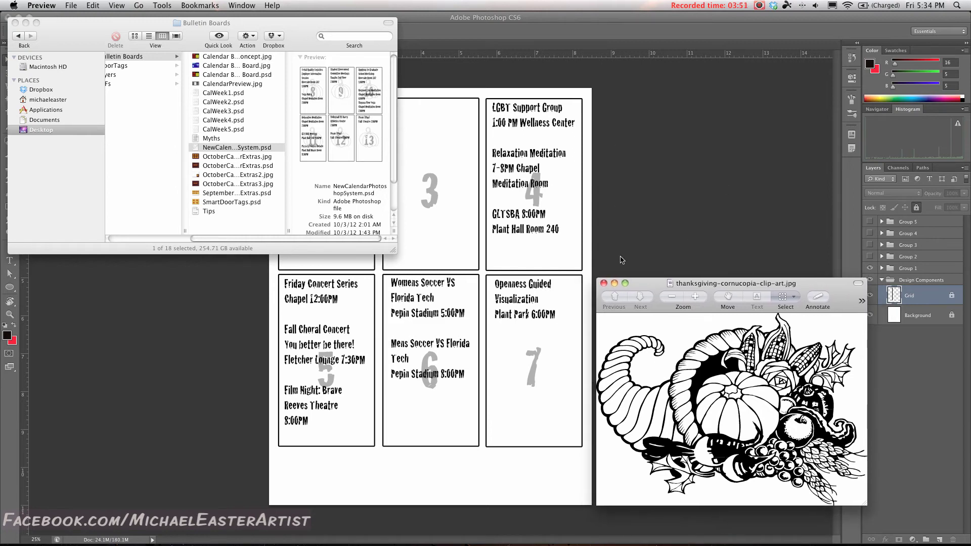
left_click_drag(645, 280, 630, 133)
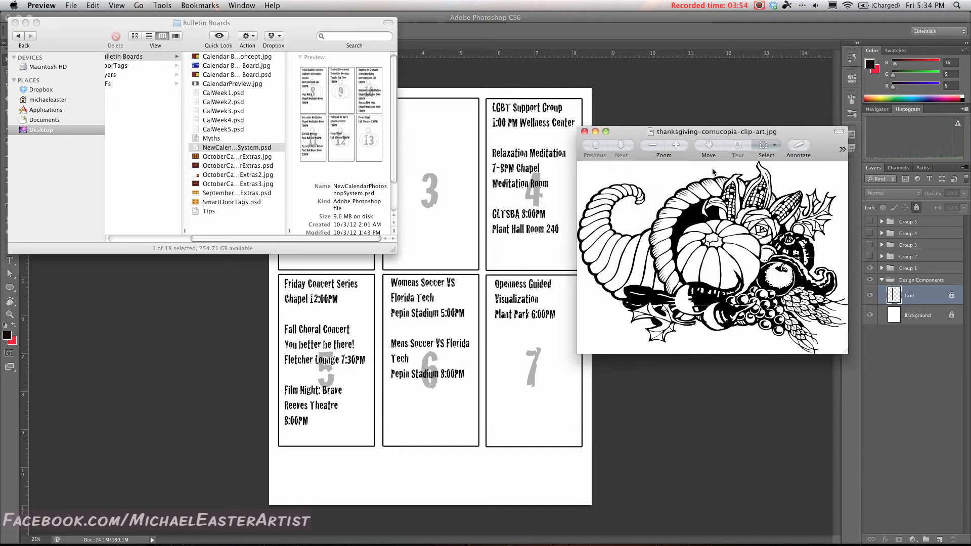
left_click_drag(578, 163, 847, 354)
left_click_drag(623, 130, 624, 134)
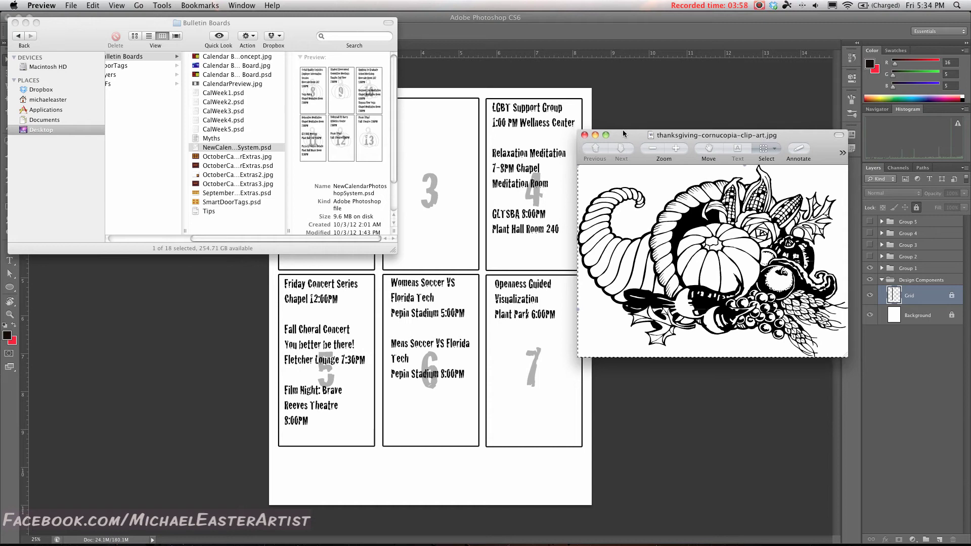
left_click(585, 135)
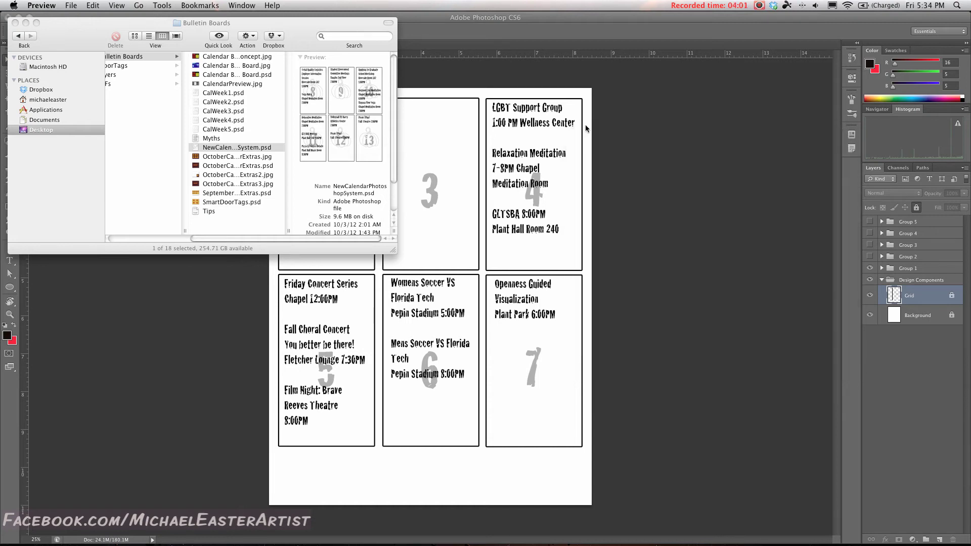
left_click(50, 5)
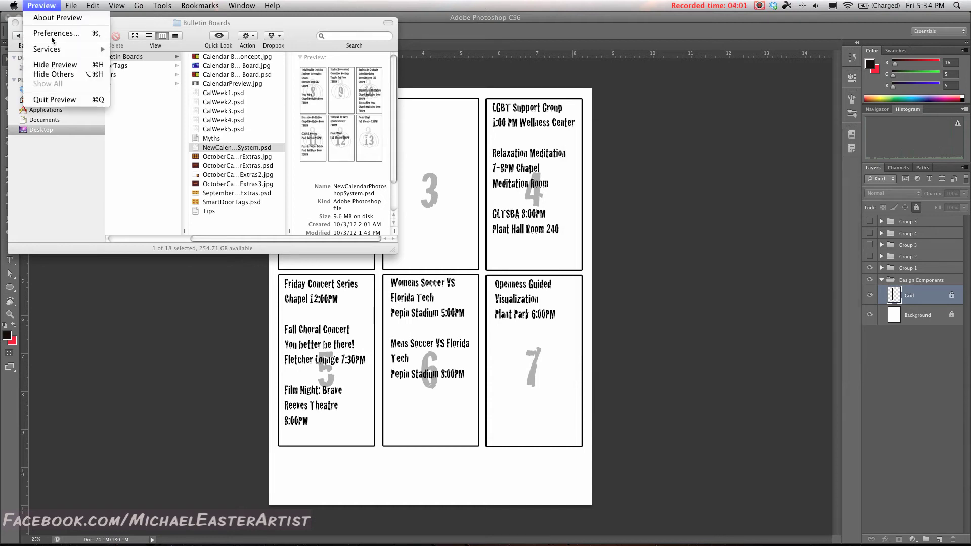
left_click(54, 99)
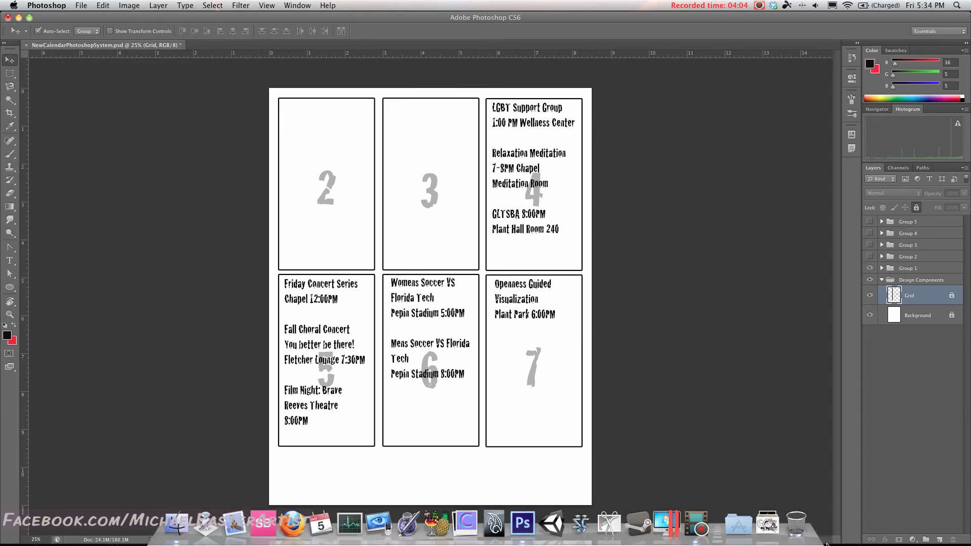
Step: Open thanksgiving-cornucopia-clip-art.jpg from the downloaded files as a separate Photoshop document
left_click(768, 523)
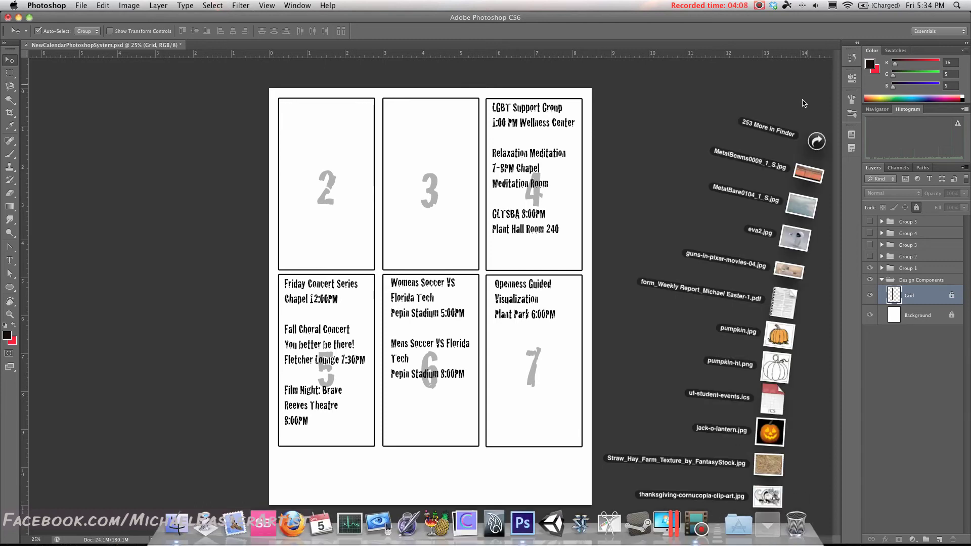
left_click(773, 531)
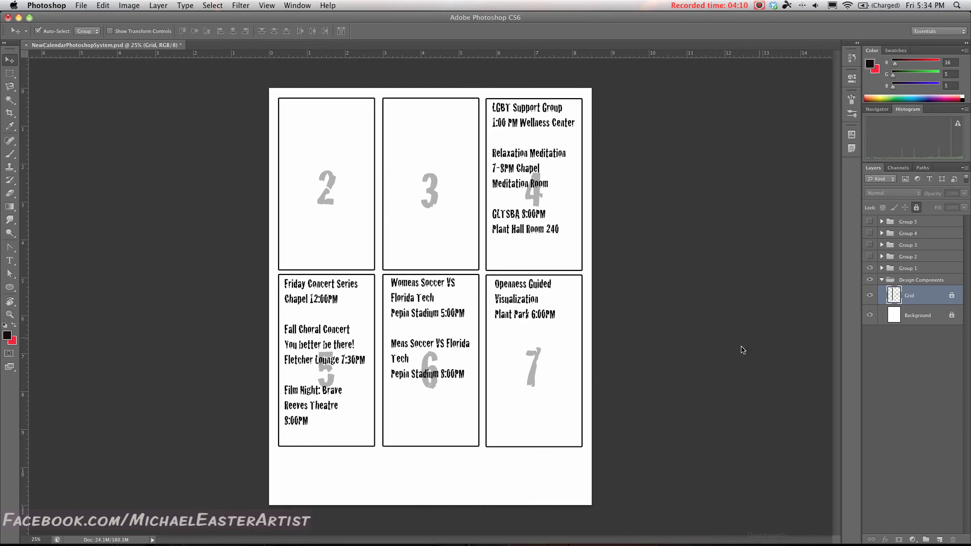
left_click(759, 537)
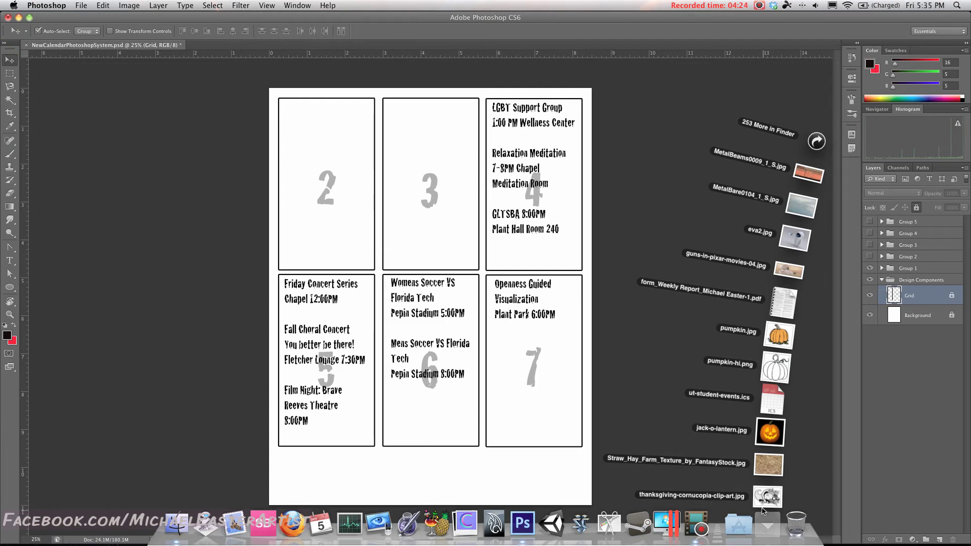
left_click_drag(763, 508, 522, 536)
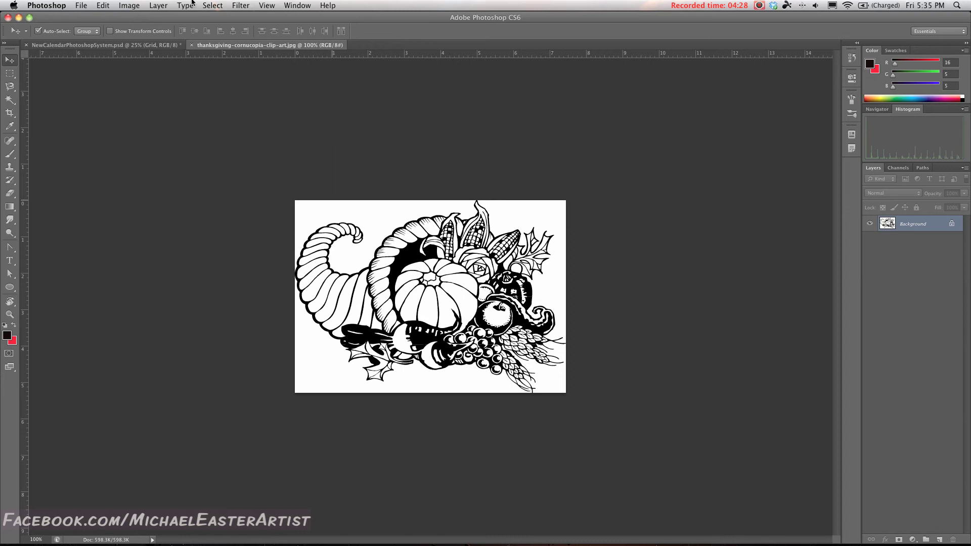
left_click(82, 5)
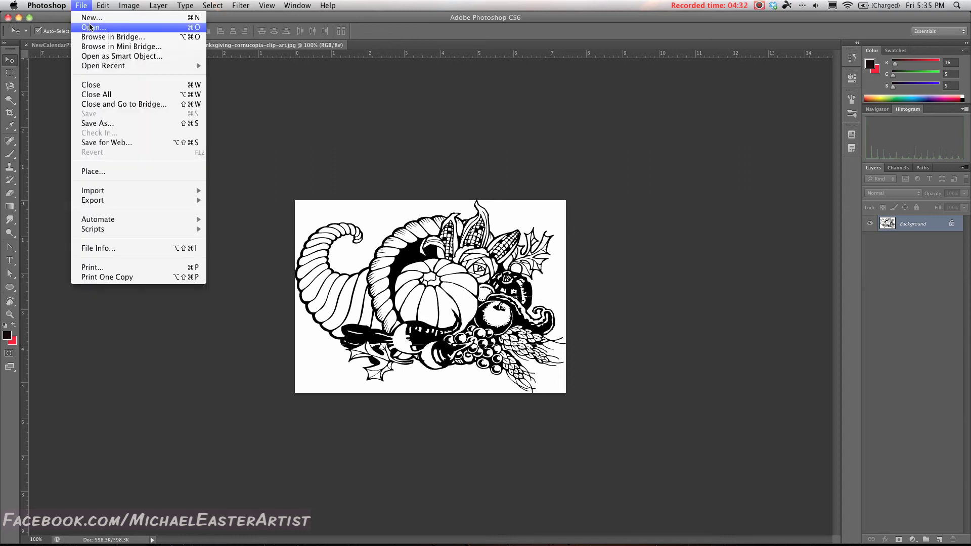
left_click(81, 6)
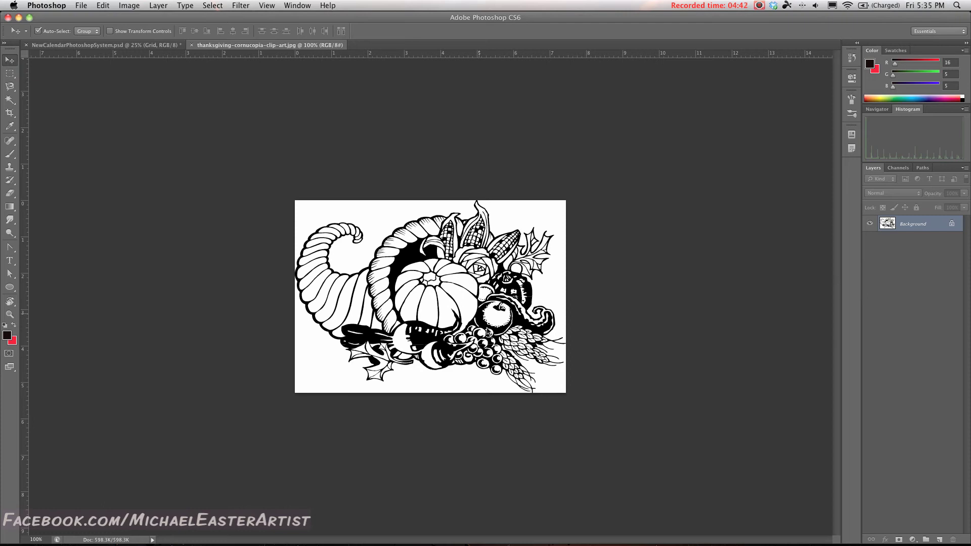
Step: Copy the cornucopia image into NewCalendarPhotoshopSystem.psd as a new layer in the Design Components group
left_click_drag(510, 285, 468, 244)
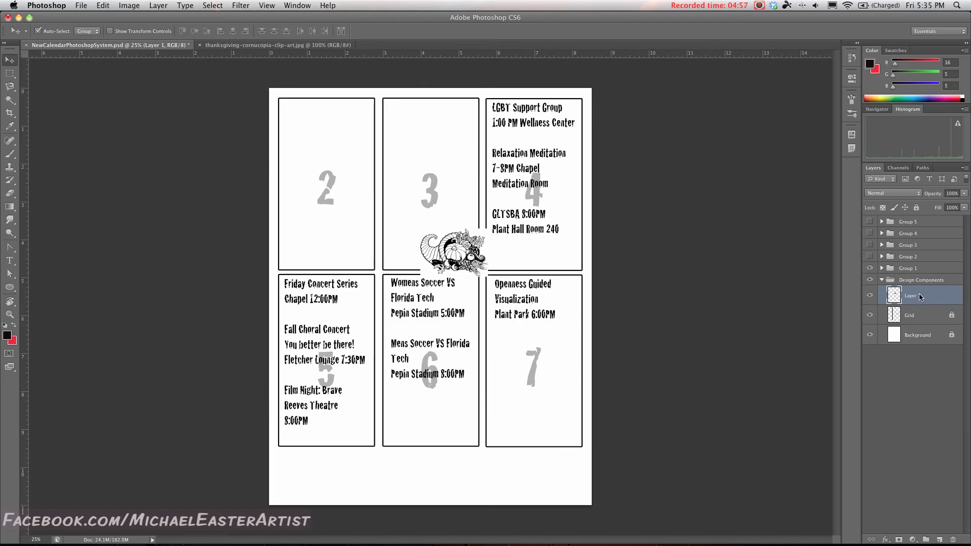
left_click_drag(462, 254, 416, 220)
left_click(578, 190)
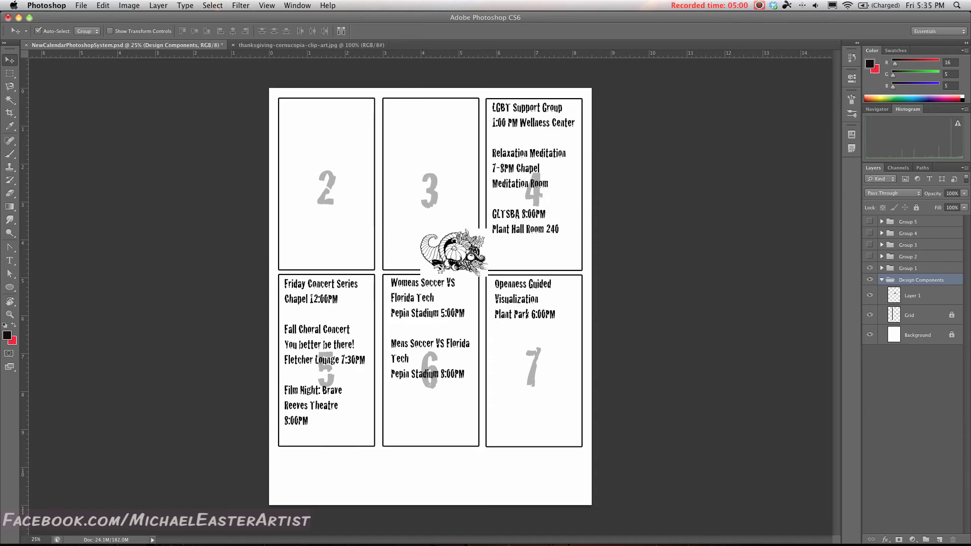
Step: Move the cornucopia layer out of the Design Components group to directly above it, and collapse the group
left_click_drag(933, 296, 919, 278)
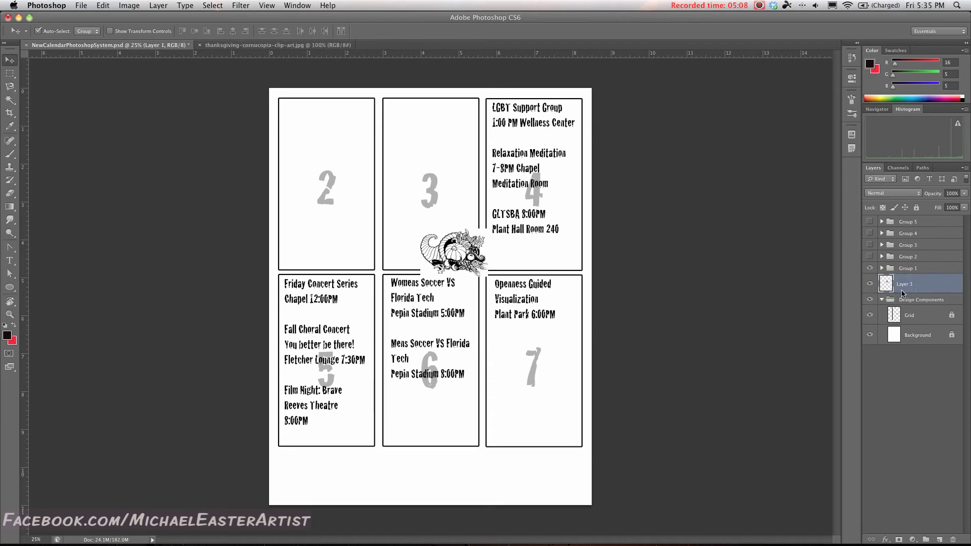
left_click(881, 300)
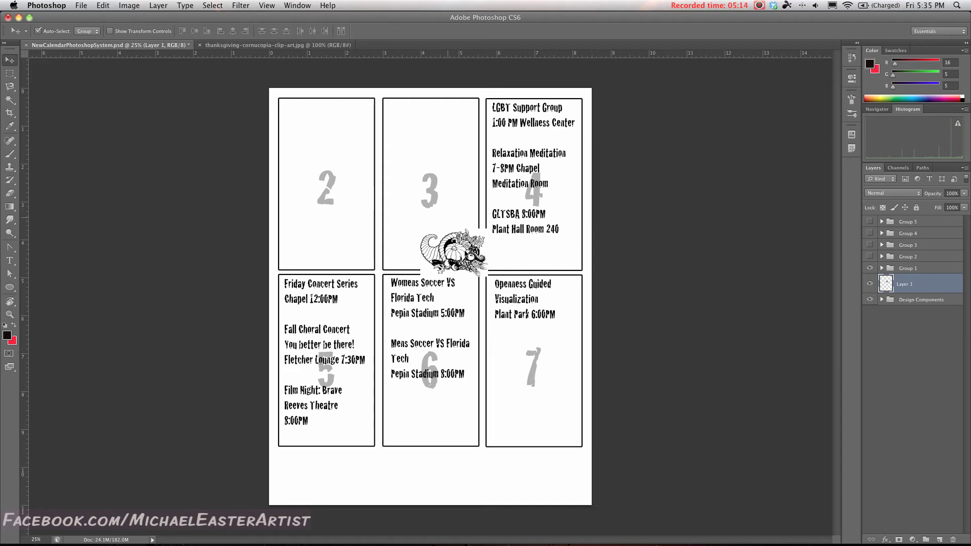
Step: Move the cornucopia image into the first calendar cell of the upper row, over the number 2
left_click_drag(448, 241, 322, 170)
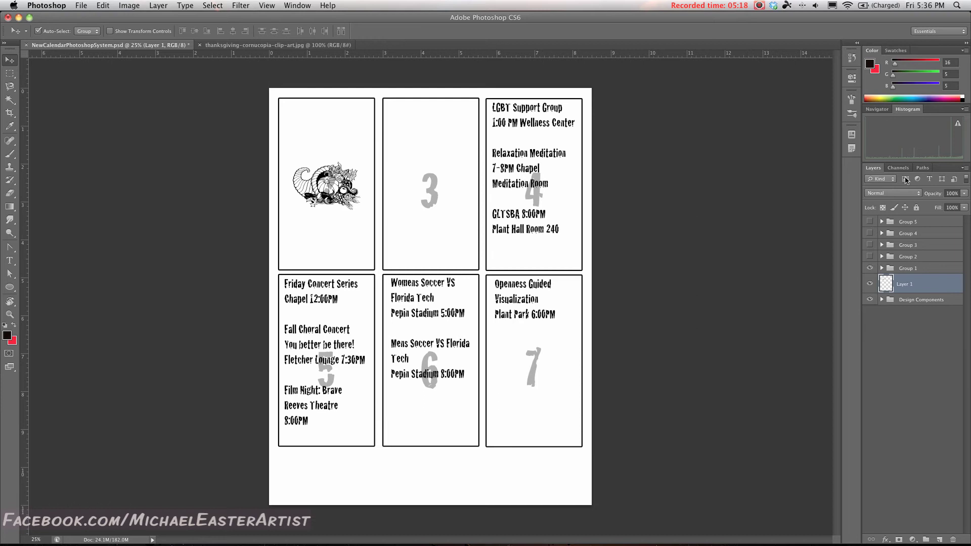
left_click_drag(323, 184, 372, 215)
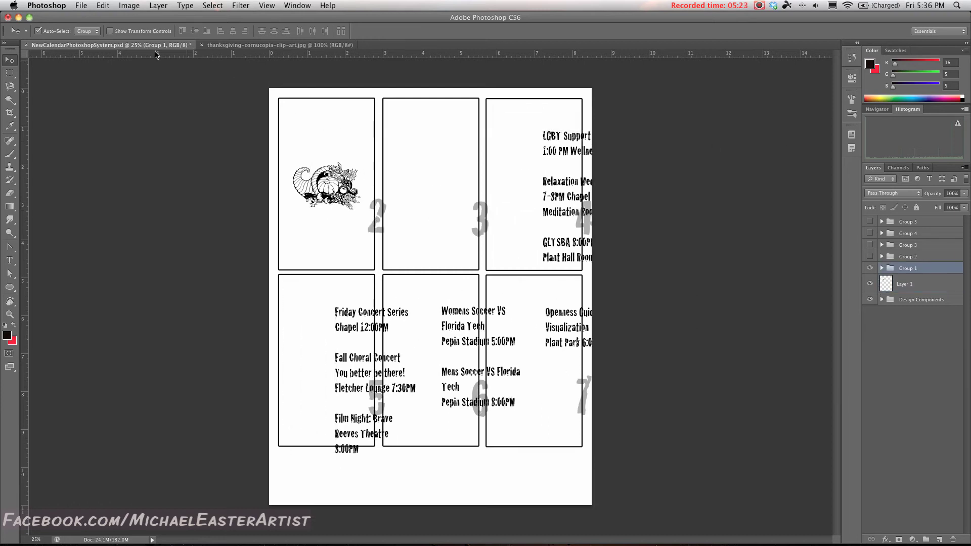
left_click(102, 6)
left_click(101, 17)
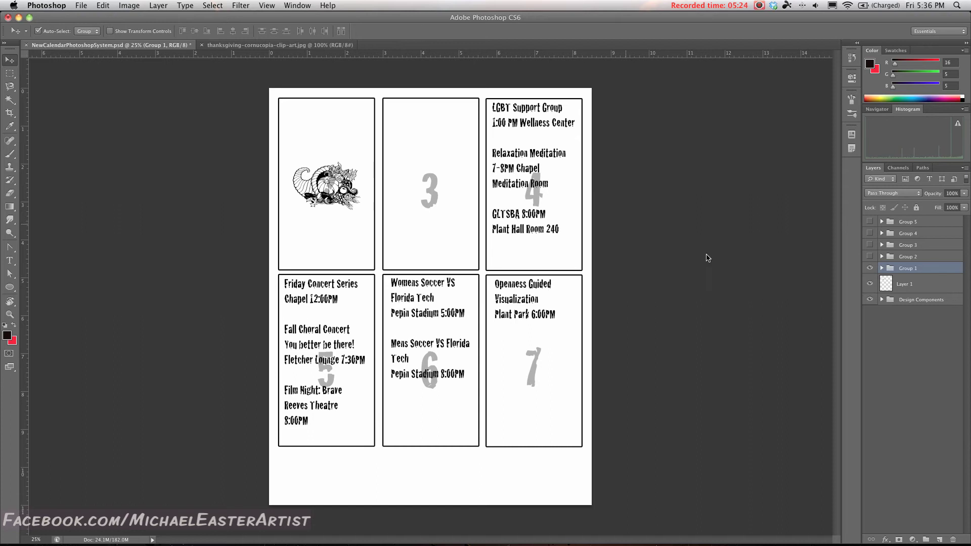
Step: Hide Group 1 and shift the cornucopia slightly upward within the first calendar cell
left_click(919, 282)
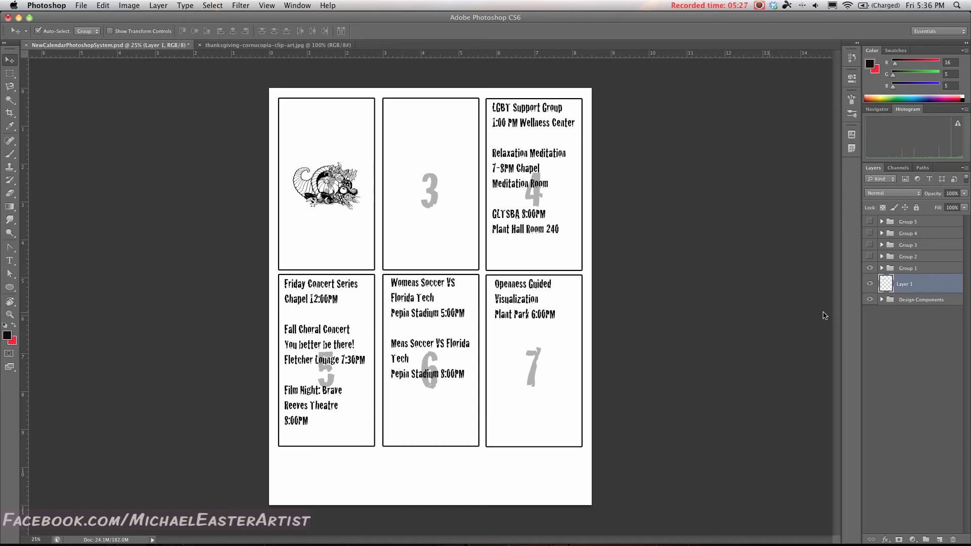
left_click(927, 268)
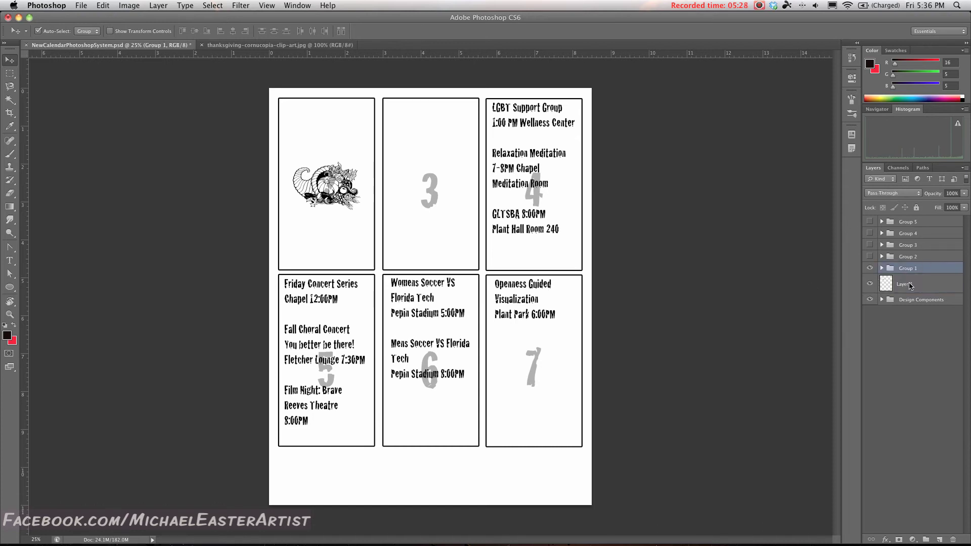
left_click(913, 285)
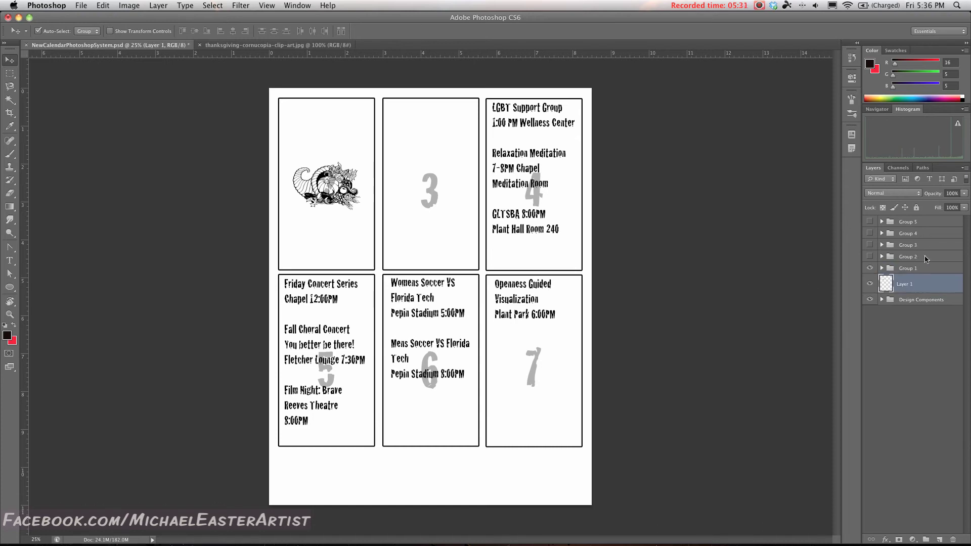
left_click(869, 268)
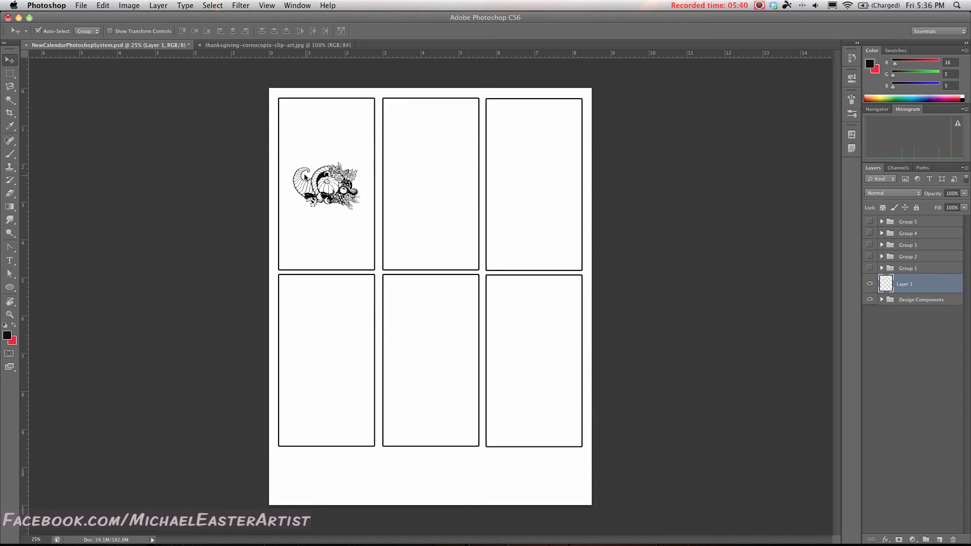
left_click(490, 198)
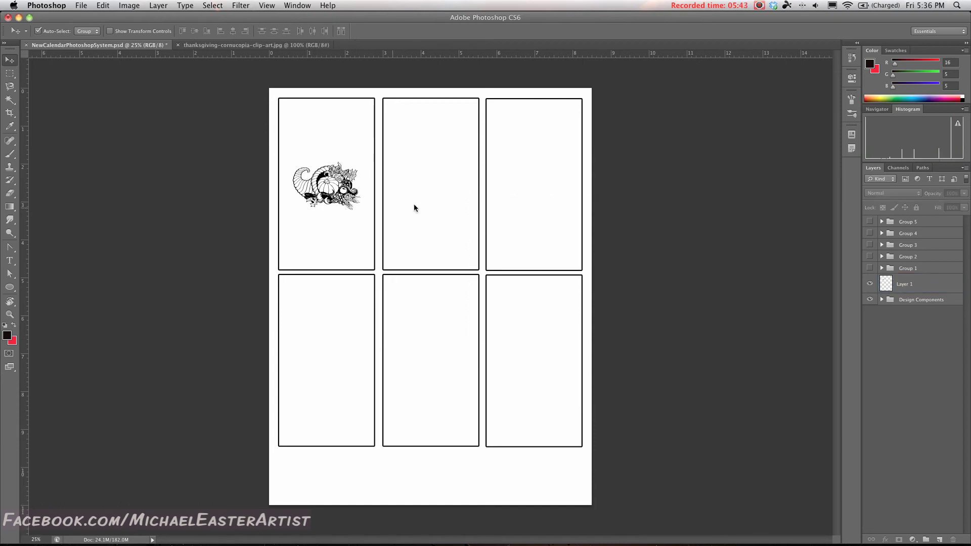
left_click(356, 188)
mouse_move(331, 183)
left_mouse_down()
mouse_move(333, 172)
mouse_move(331, 180)
left_mouse_up()
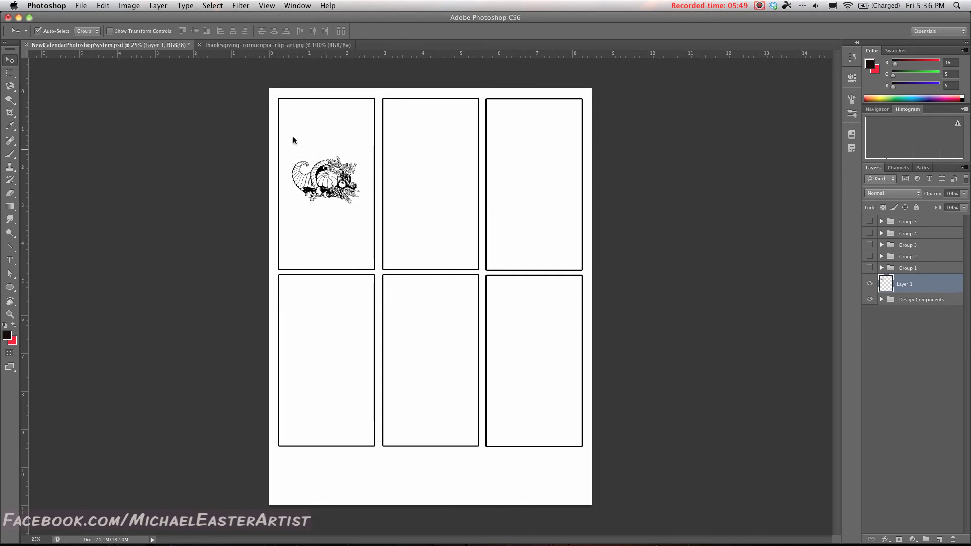
Step: Place a horizontal guide across the upper row of cells at about 2 inches on the vertical ruler
left_click_drag(281, 54, 298, 42)
left_click(266, 6)
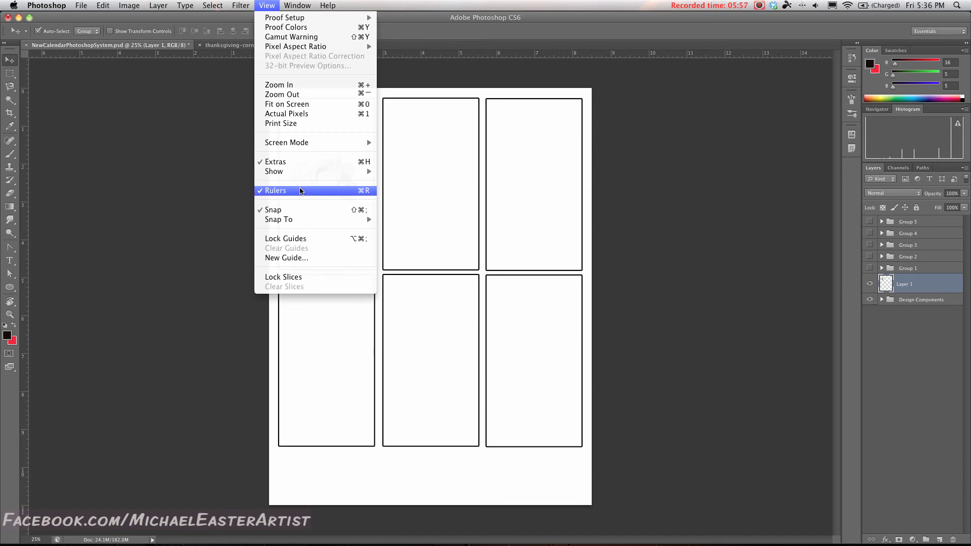
left_click(256, 3)
left_click_drag(289, 53, 278, 167)
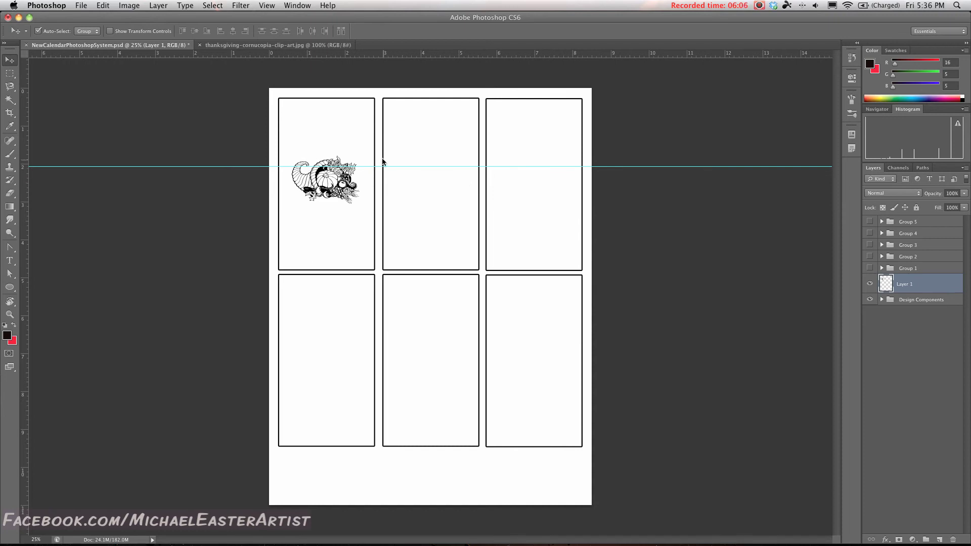
Step: Duplicate the cornucopia into the second and third cells of the upper row and nudge the copies slightly left
right_click(330, 180)
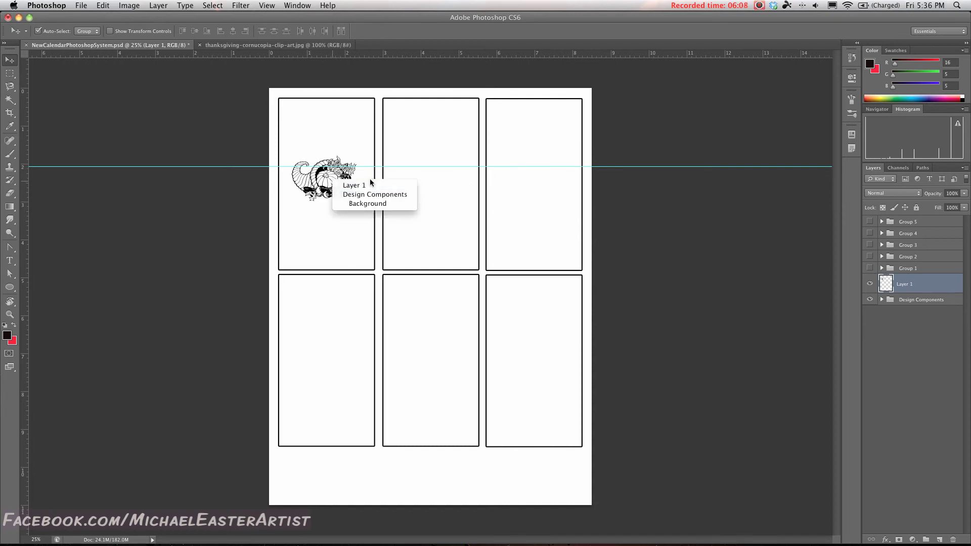
left_click(324, 169)
left_click_drag(326, 173, 431, 175)
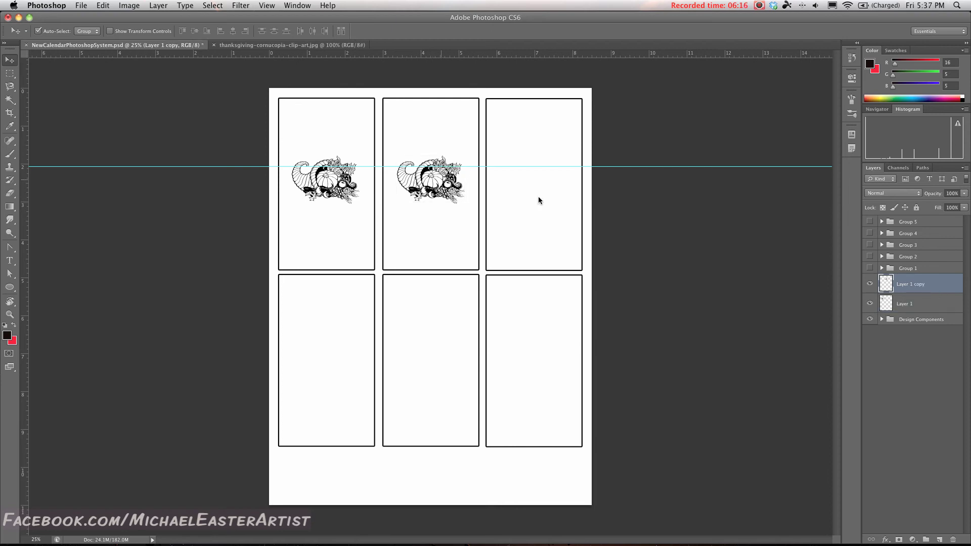
left_click_drag(438, 179, 541, 179)
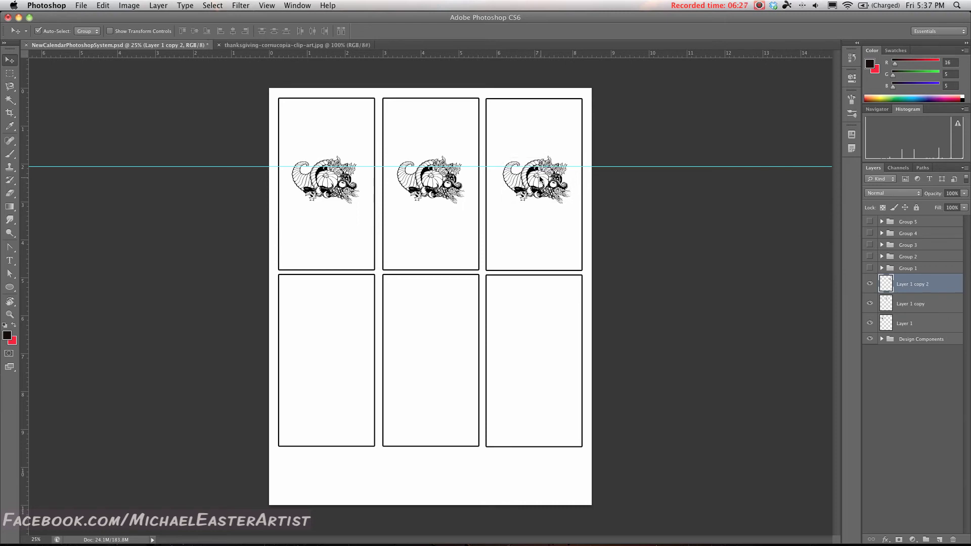
key("shift+Left")
key("shift+Left")
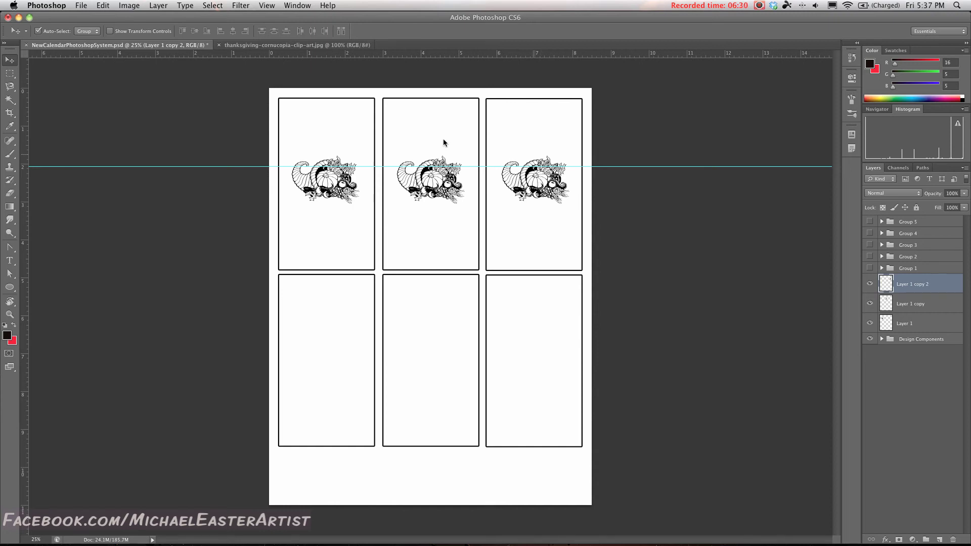
left_click(434, 177)
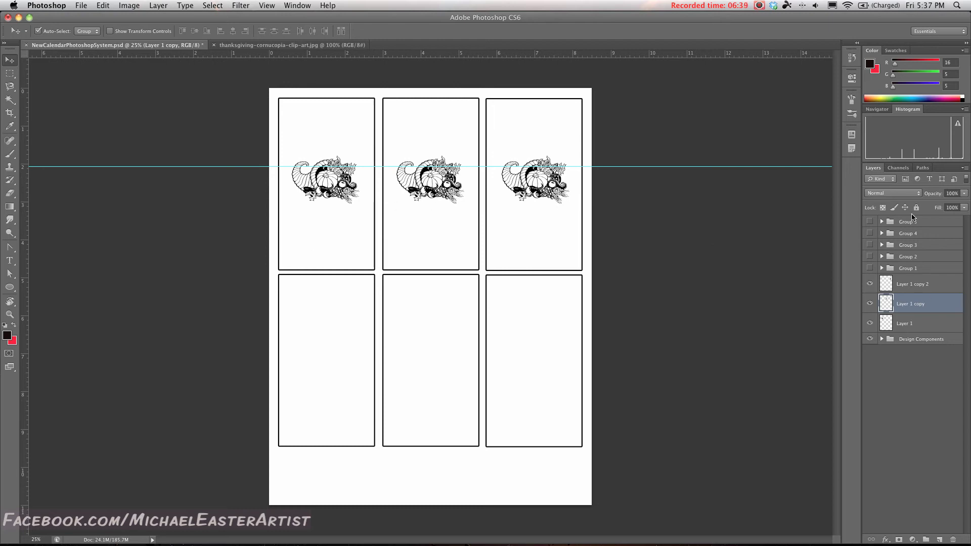
Step: Merge Layer 1, Layer 1 copy and Layer 1 copy 2 into a single layer
left_click(915, 284)
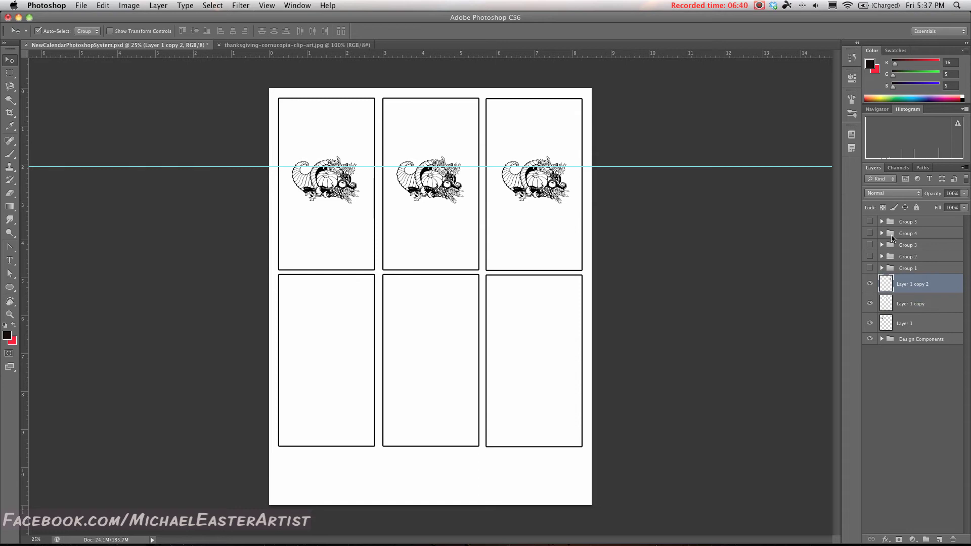
left_click(929, 302)
left_click(926, 279)
left_click(922, 322, "shift")
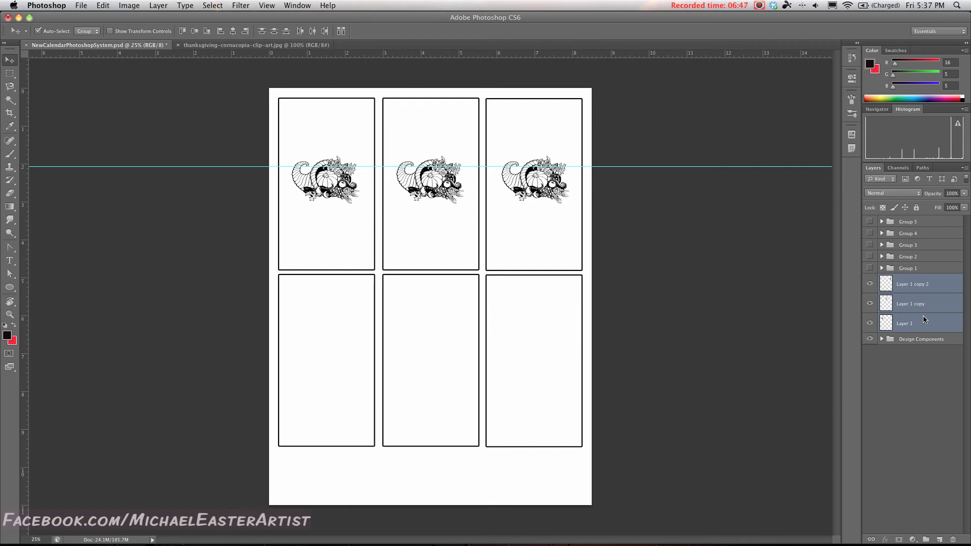
right_click(921, 303)
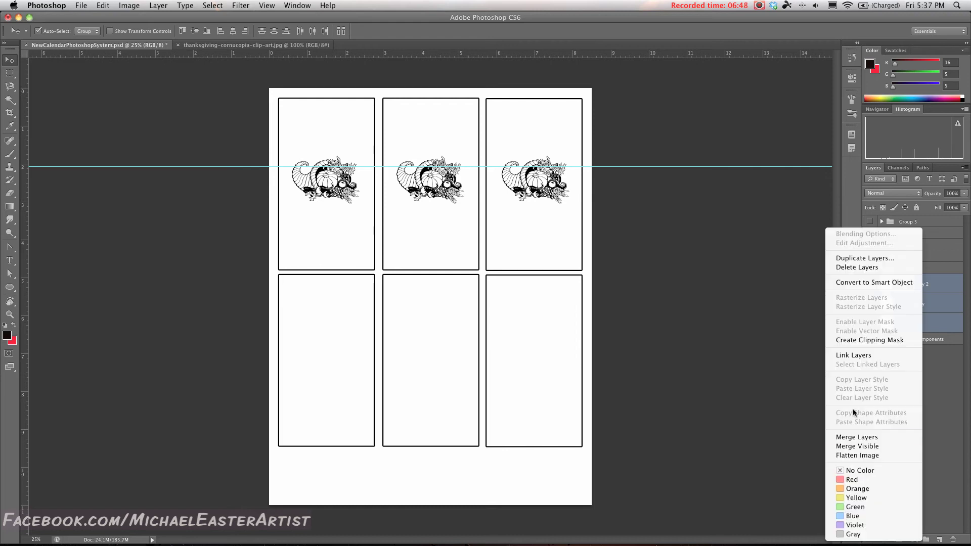
left_click(857, 436)
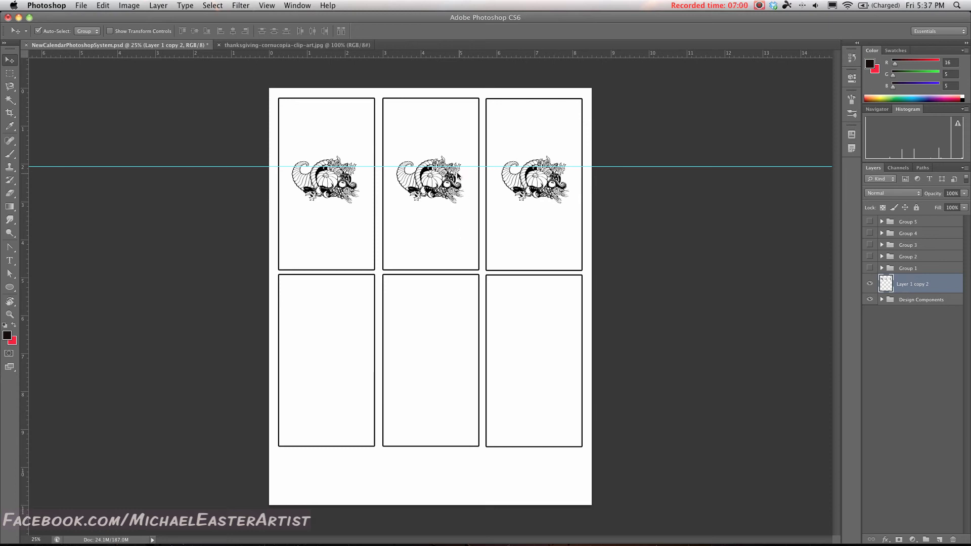
Step: Duplicate the row of cornucopias about 4.85 in straight down into the lower cells and merge both row layers
left_click_drag(446, 188, 443, 364)
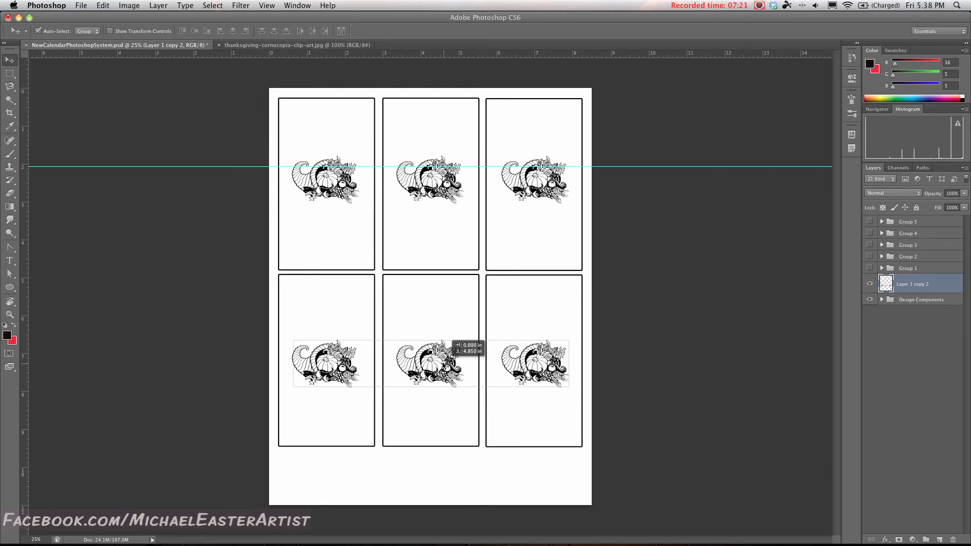
left_click_drag(443, 365, 443, 365)
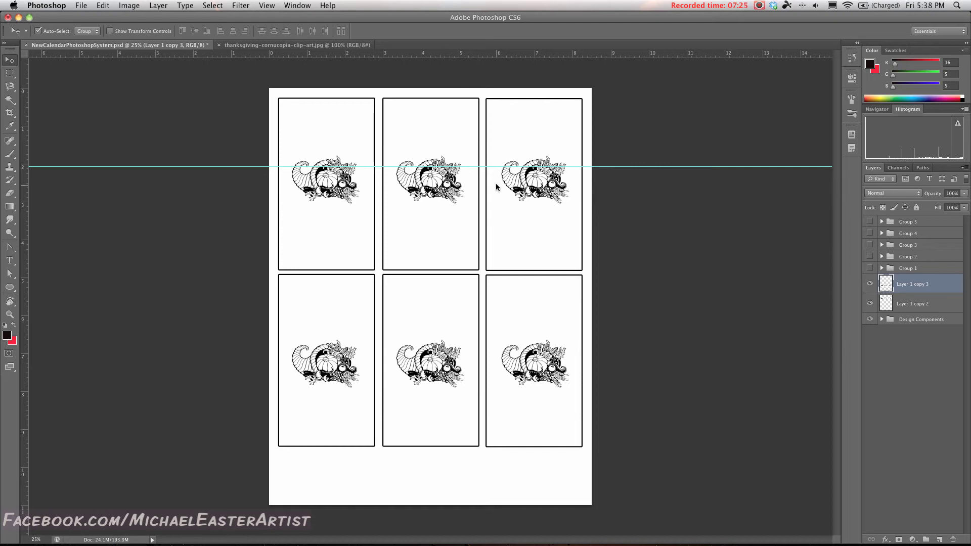
left_click(924, 302, "shift")
right_click(924, 302)
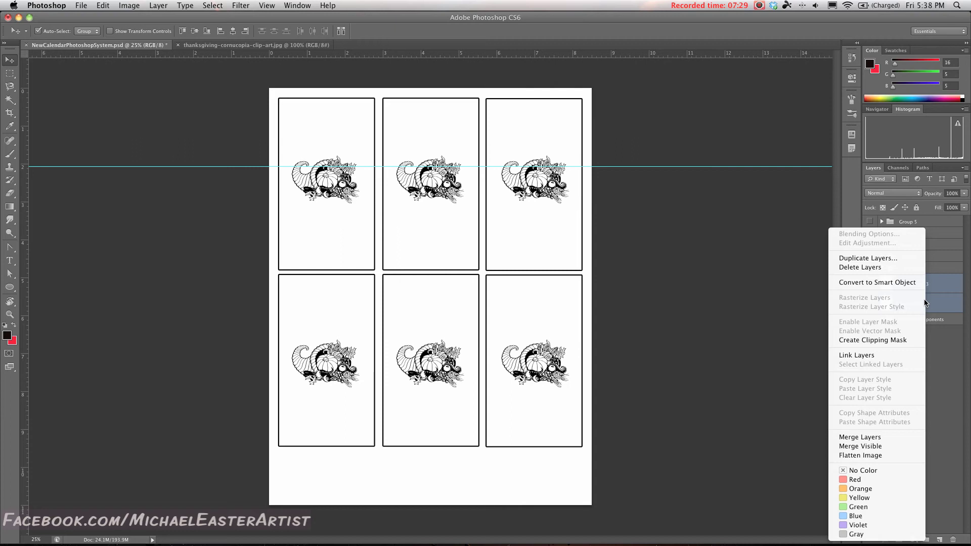
left_click(884, 436)
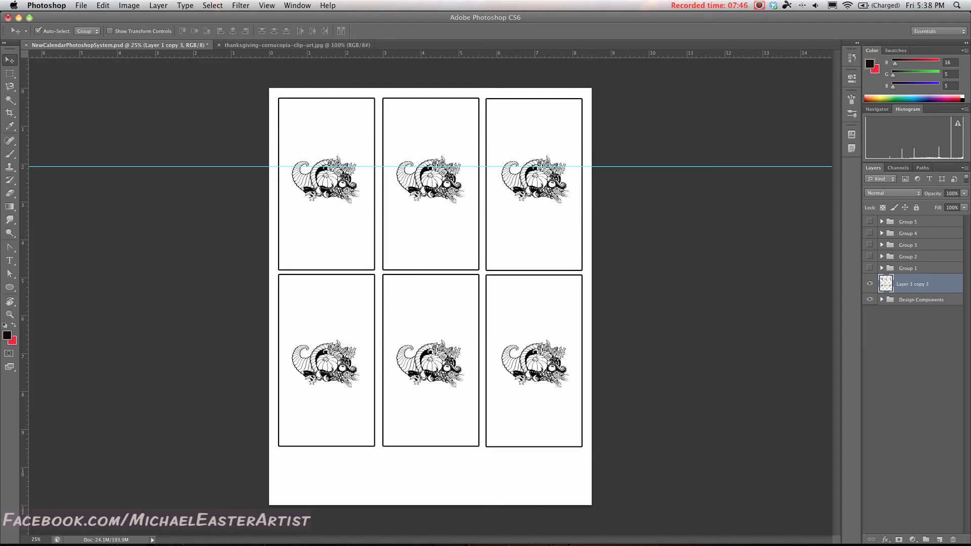
Step: Set the merged cornucopia layer's opacity to 25% and check it briefly against the text of Group 2
left_click(964, 193)
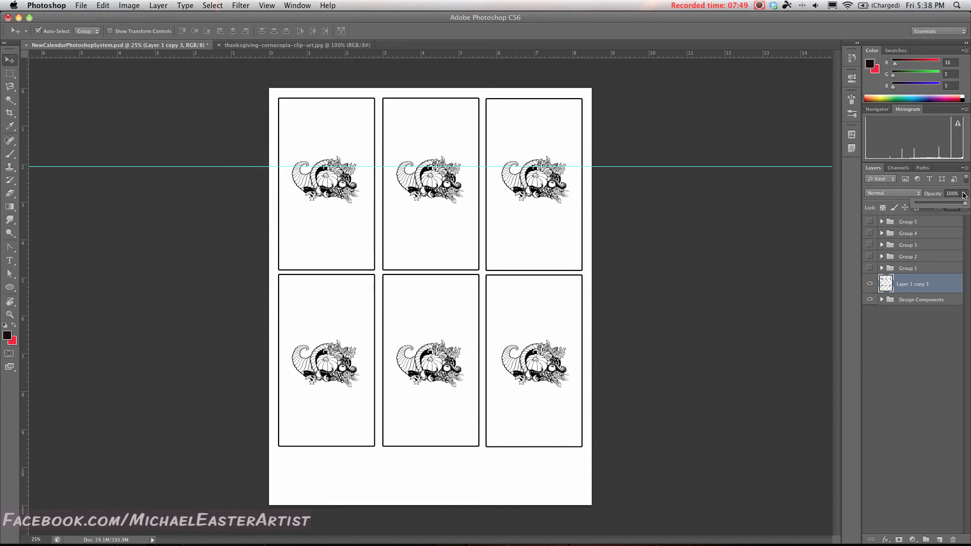
left_click_drag(964, 202, 926, 207)
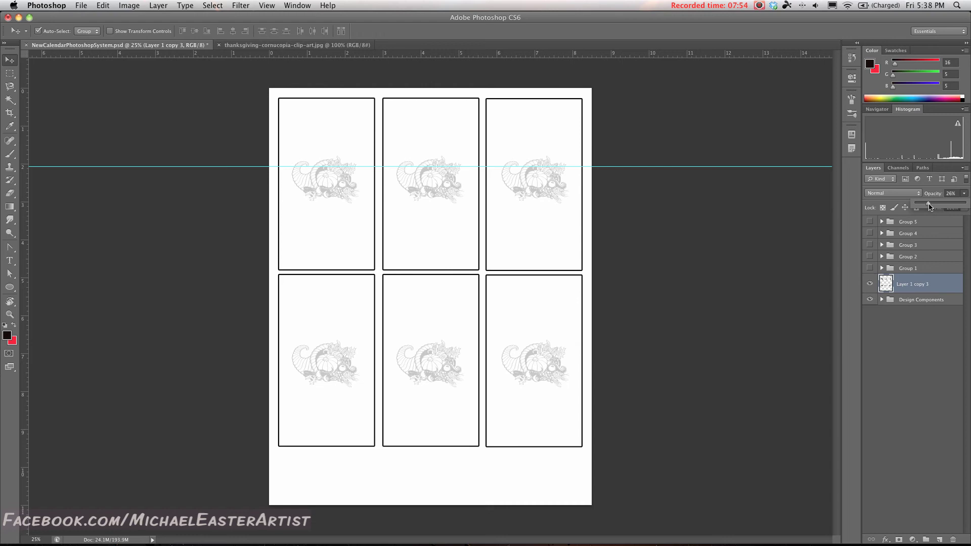
left_click(952, 195)
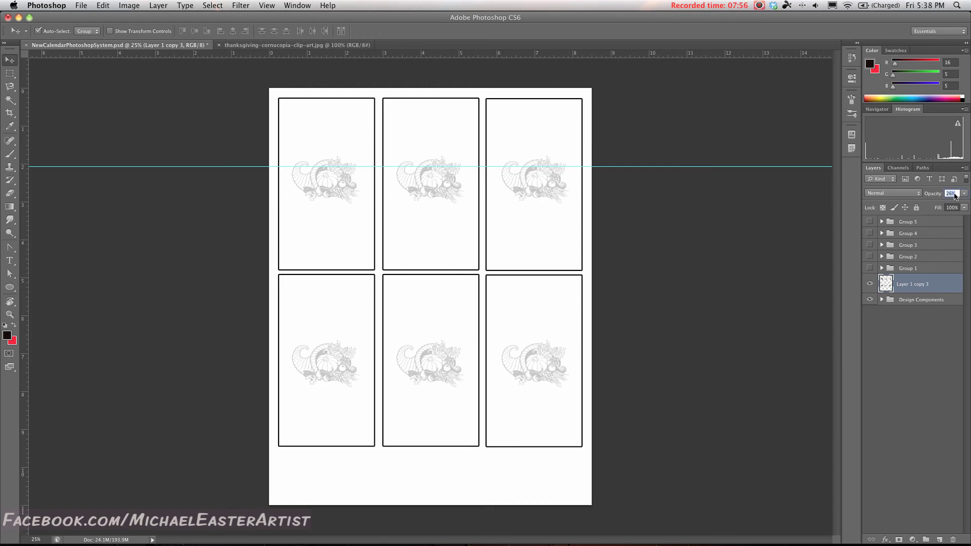
type("25")
key("Return")
left_click(869, 256)
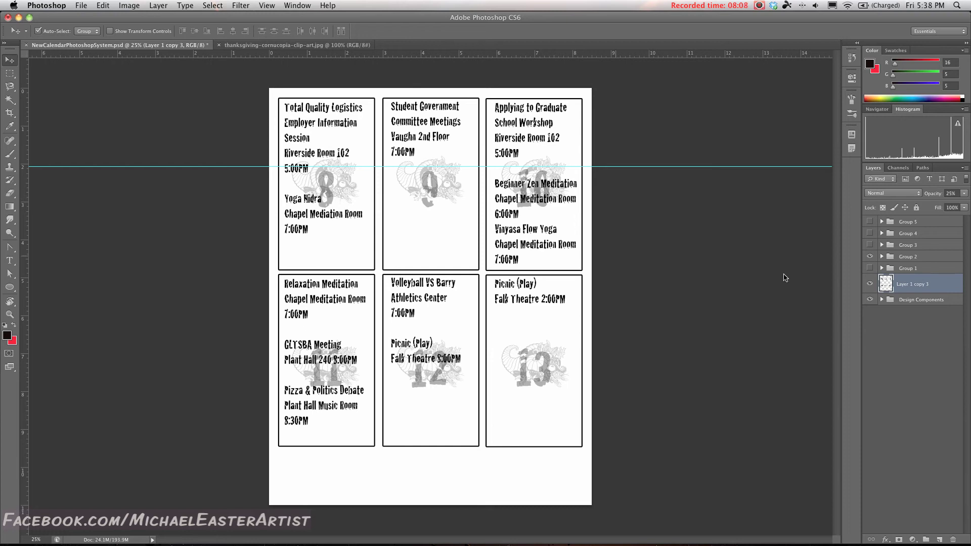
left_click(869, 256)
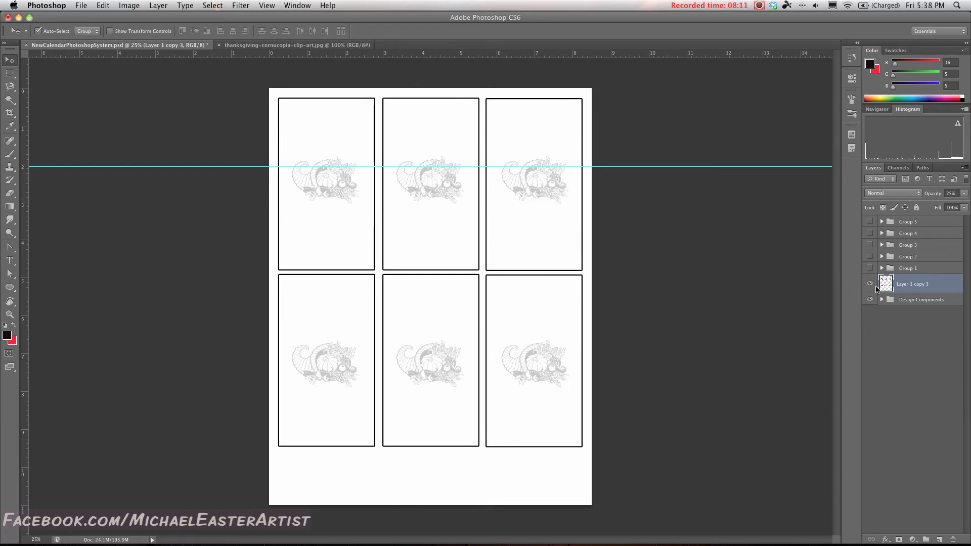
Step: Move the merged cornucopia layer into the Design Components group above Grid, and collapse the group
left_click(880, 300)
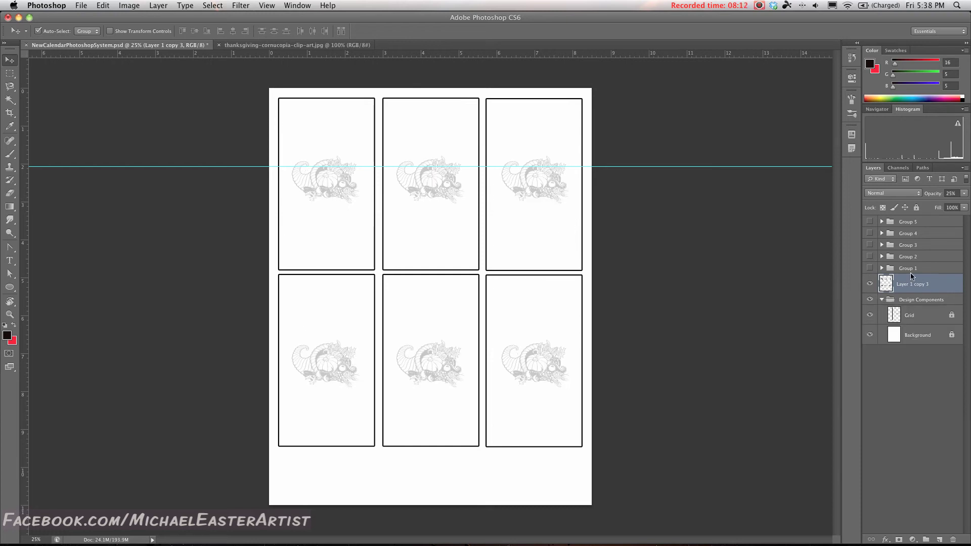
left_click_drag(925, 285, 916, 306)
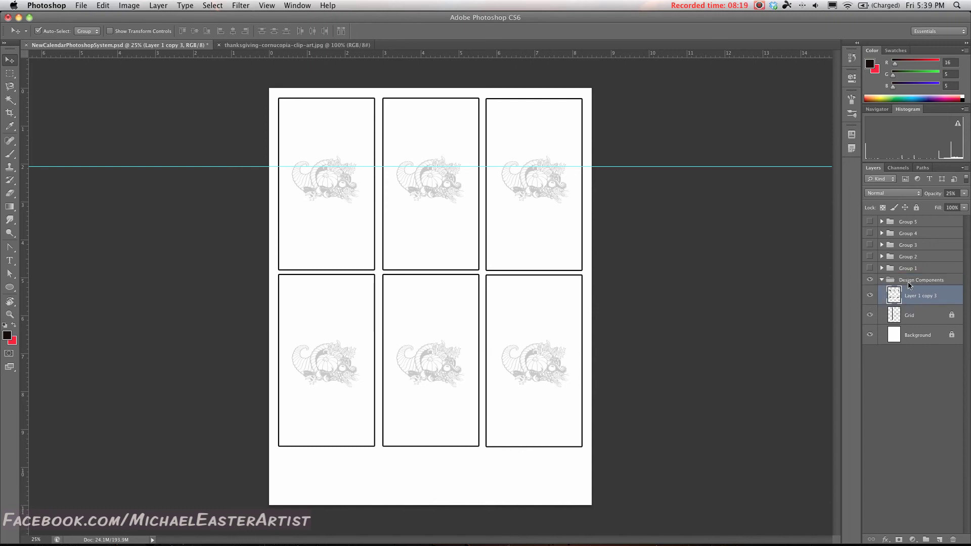
left_click(880, 279)
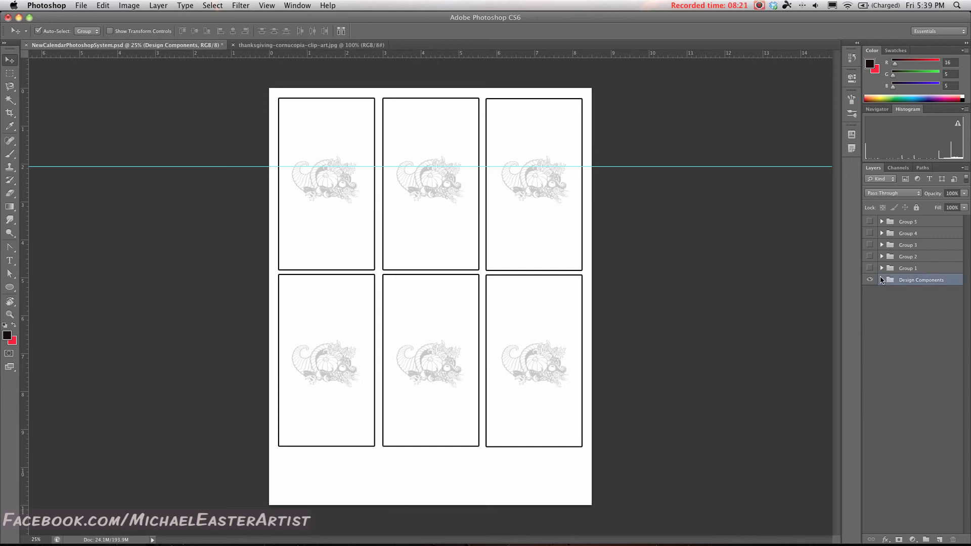
Step: Lock the whole Design Components group, check the layers inside it and collapse it again
left_click(916, 207)
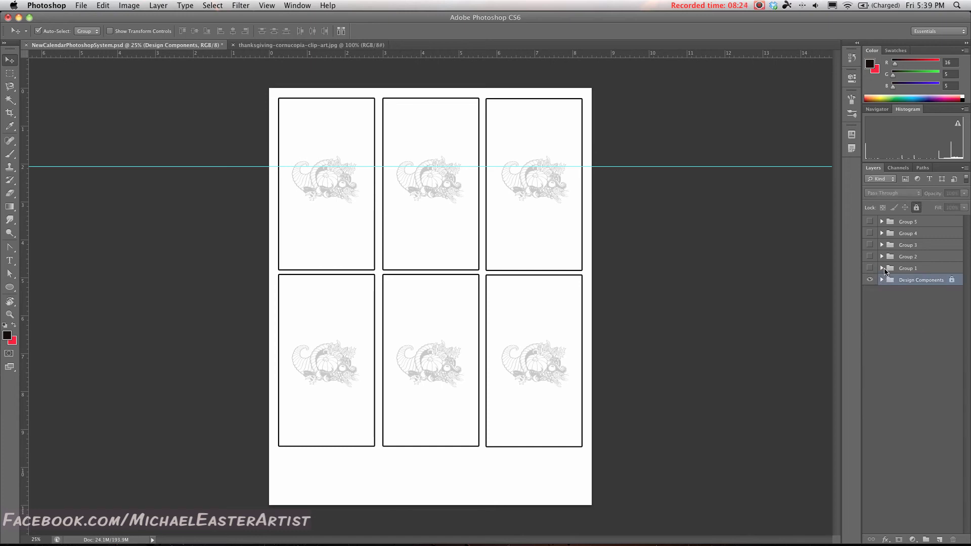
left_click(881, 279)
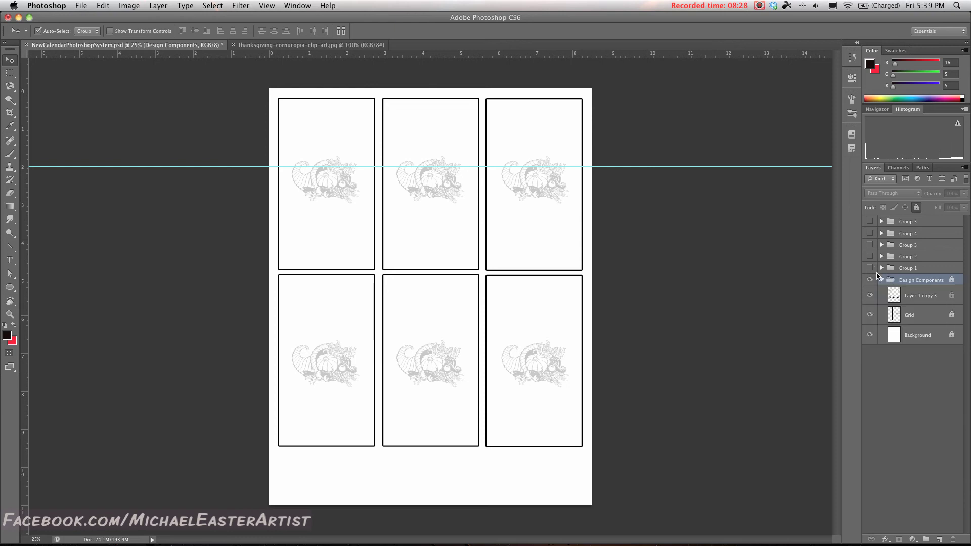
left_click(881, 279)
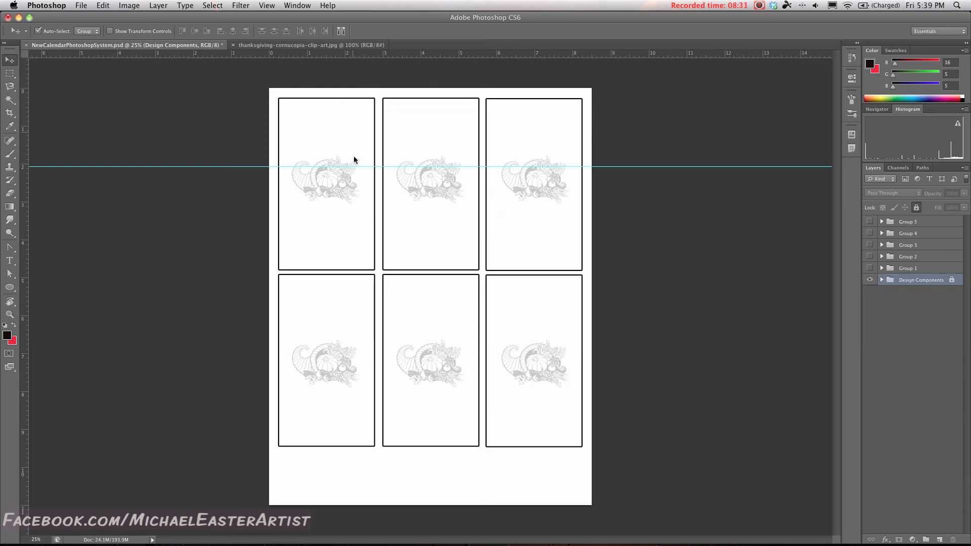
left_click_drag(384, 158, 447, 225)
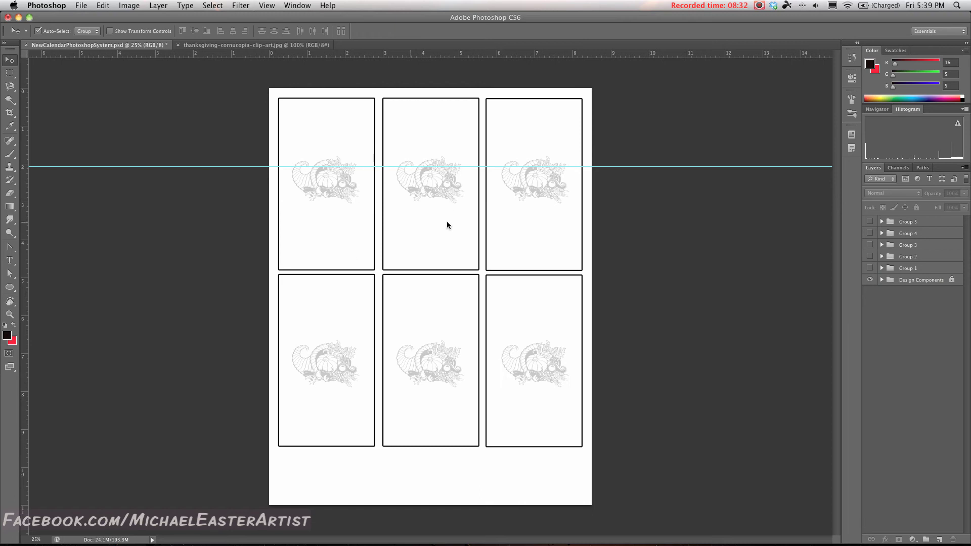
left_click_drag(382, 237, 139, 324)
left_click_drag(524, 478, 303, 433)
left_click_drag(278, 101, 581, 293)
left_click(957, 124)
Step: Show Group 1 and expand it together with its Group 1 Events and Group 1 Dates subgroups
left_click(870, 268)
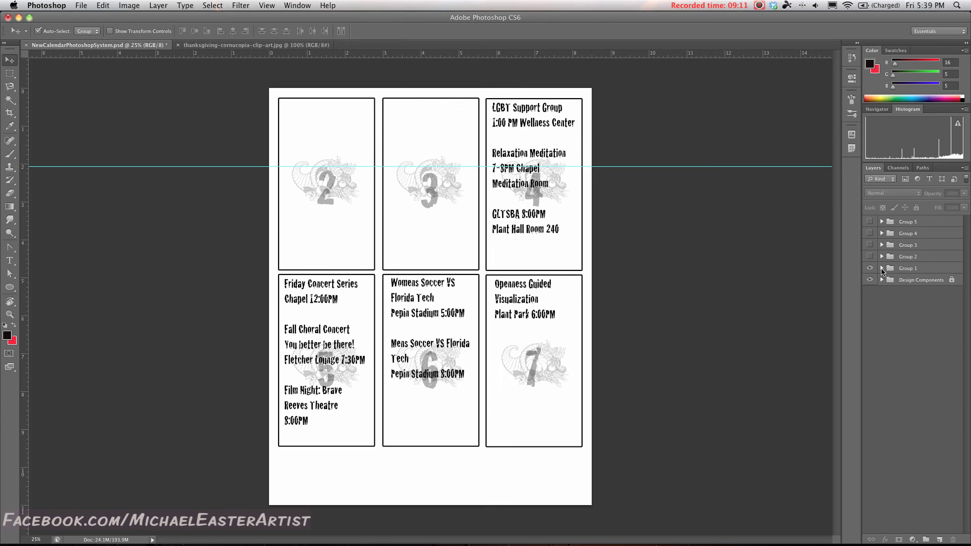
left_click(881, 268)
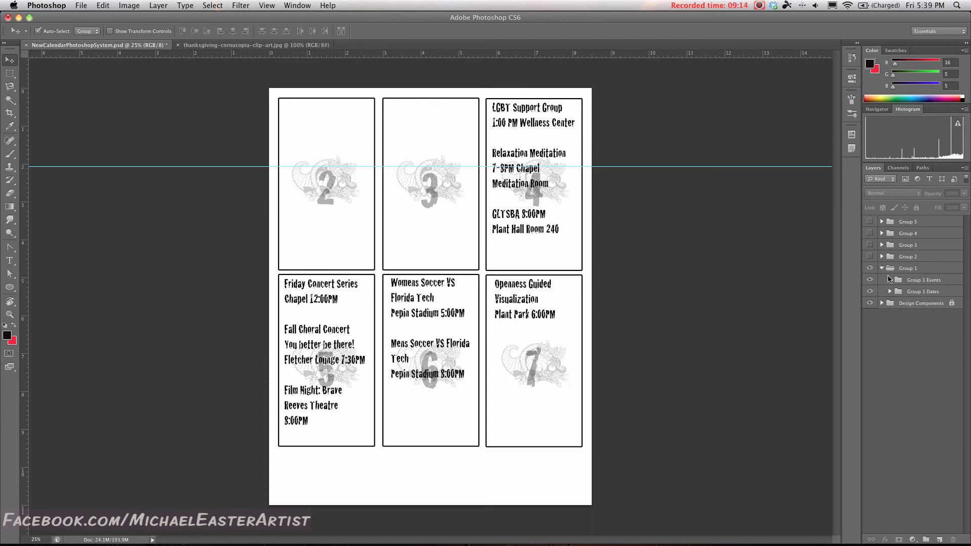
left_click(890, 280)
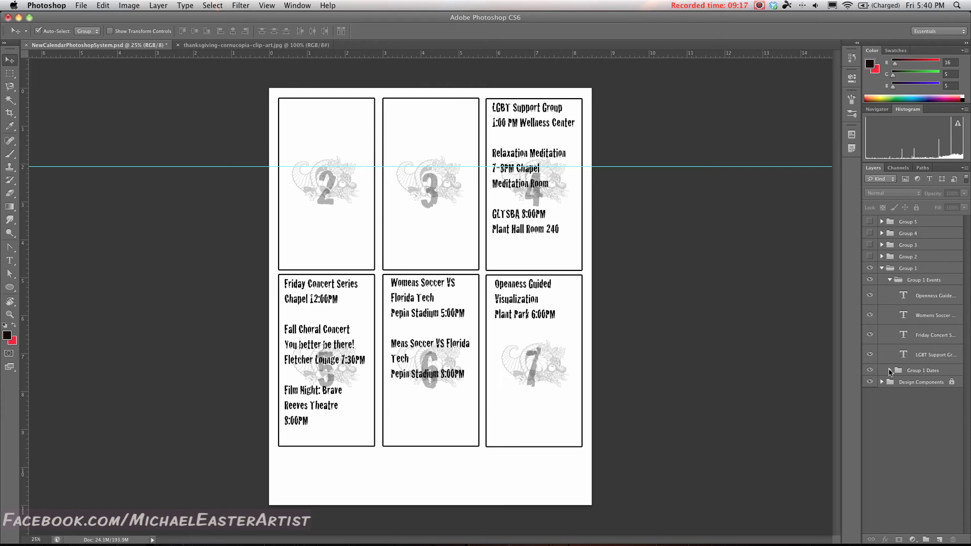
left_click(889, 370)
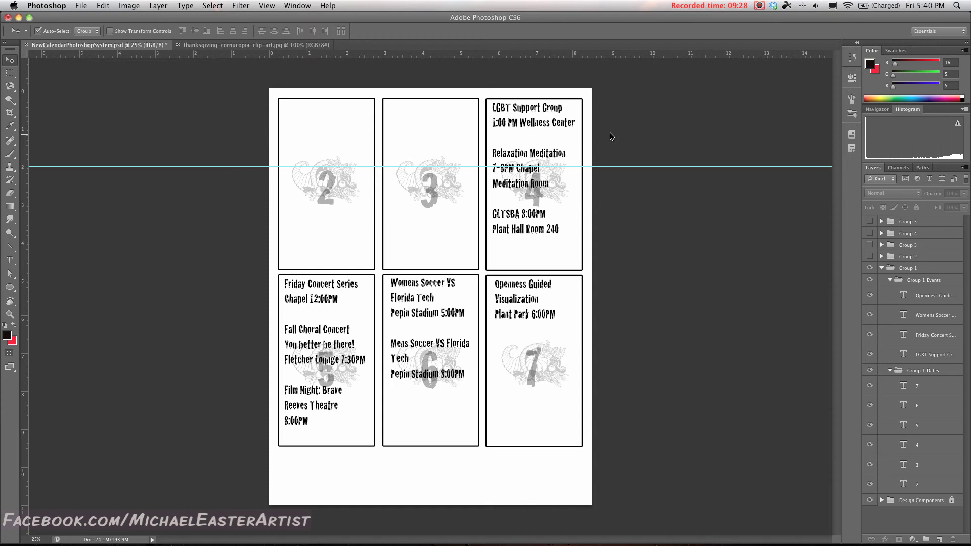
Step: Change the font of all four text layers in Group 1 Events to Jazz Text
left_click(921, 296)
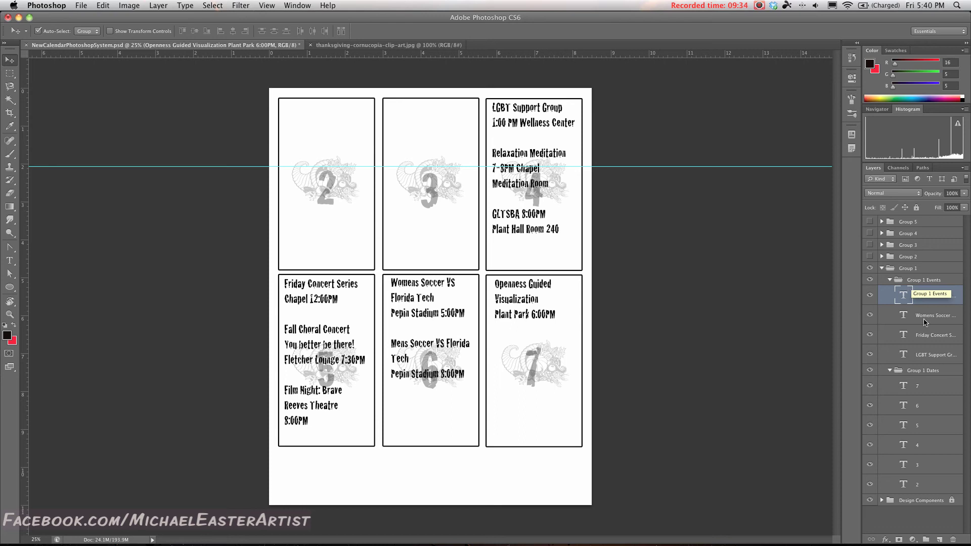
left_click(929, 356, "shift")
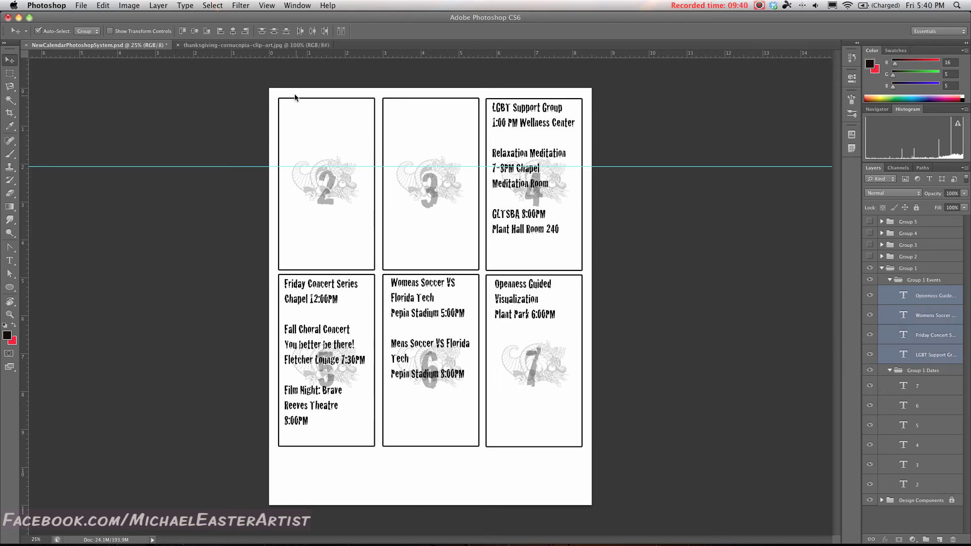
left_click(9, 261)
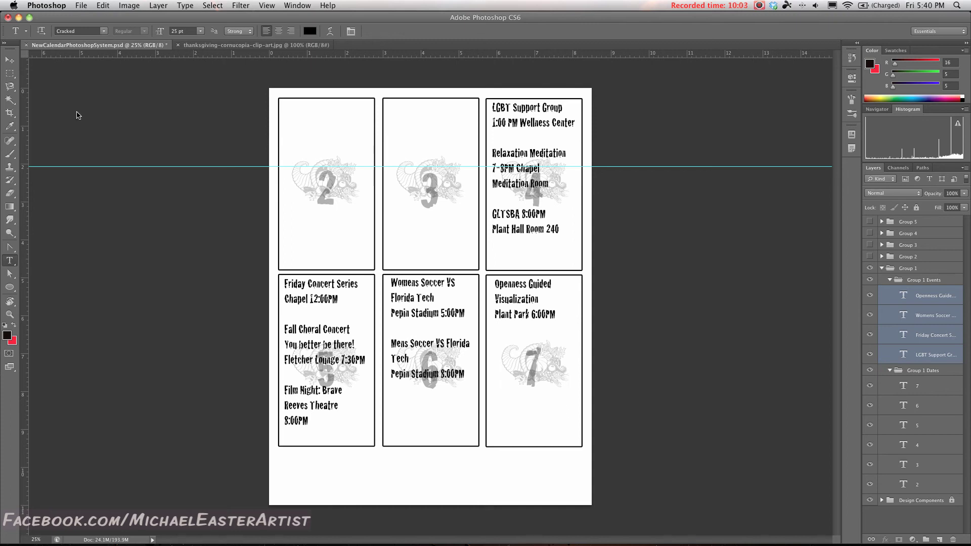
left_click(103, 32)
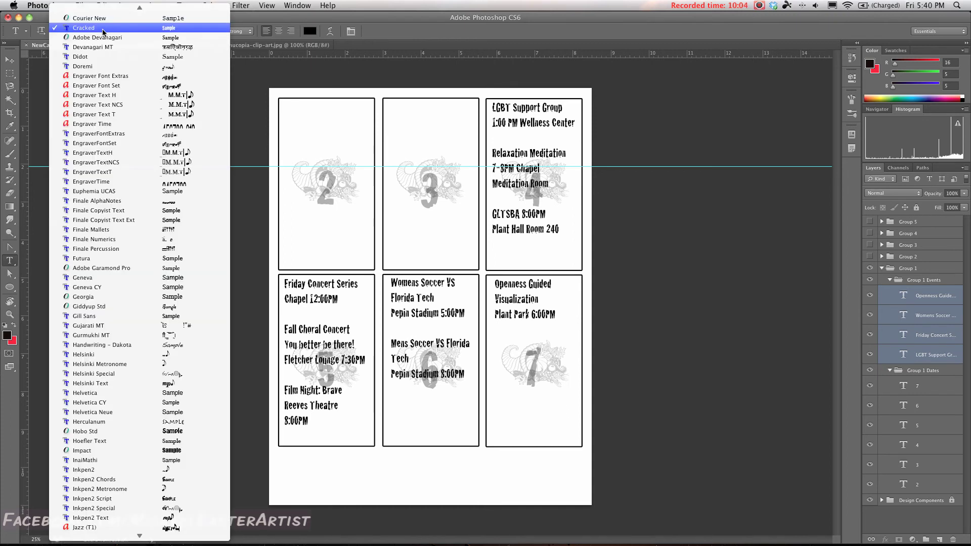
scroll(132, 285, "down", 10)
scroll(133, 286, "down", 12)
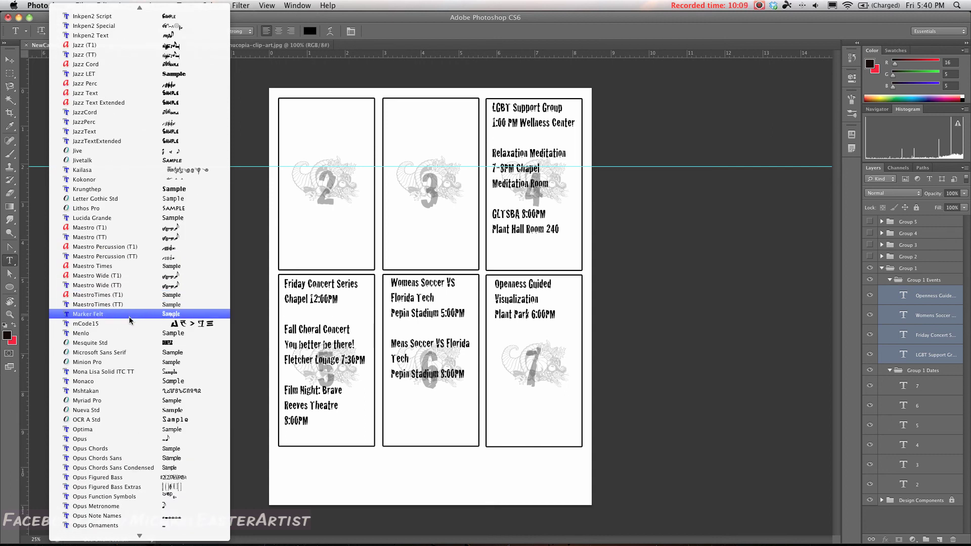
scroll(134, 306, "down", 8)
scroll(134, 305, "down", 8)
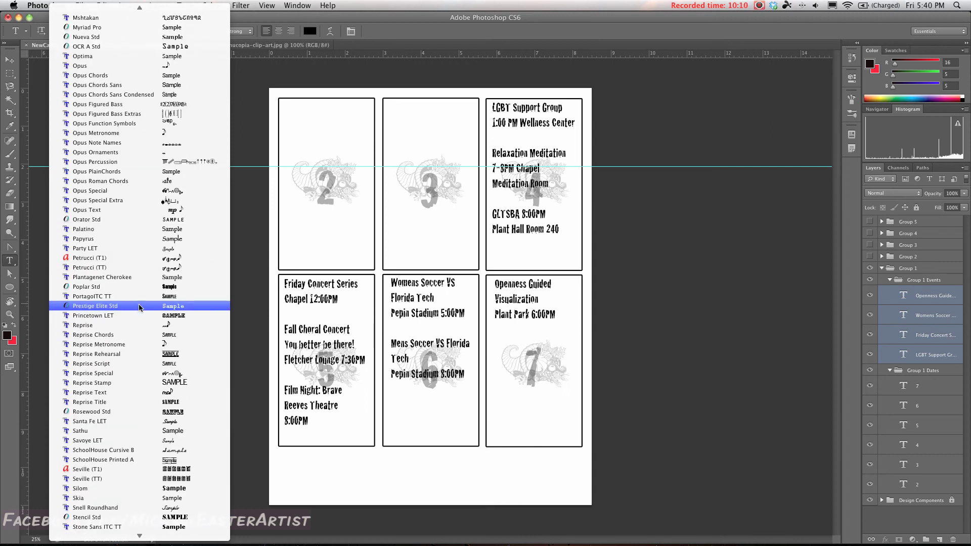
scroll(208, 374, "down", 3)
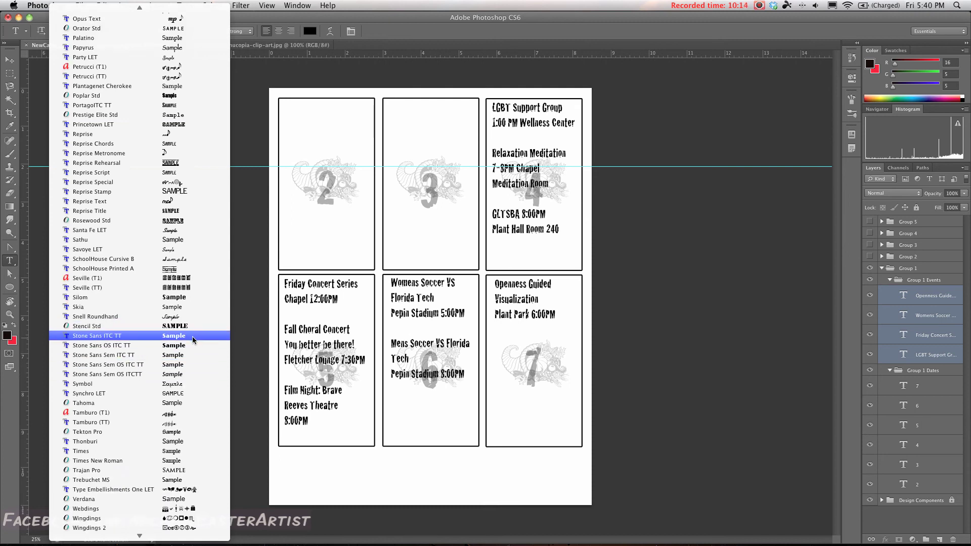
scroll(195, 369, "down", 5)
scroll(190, 375, "up", 15)
scroll(188, 375, "up", 2)
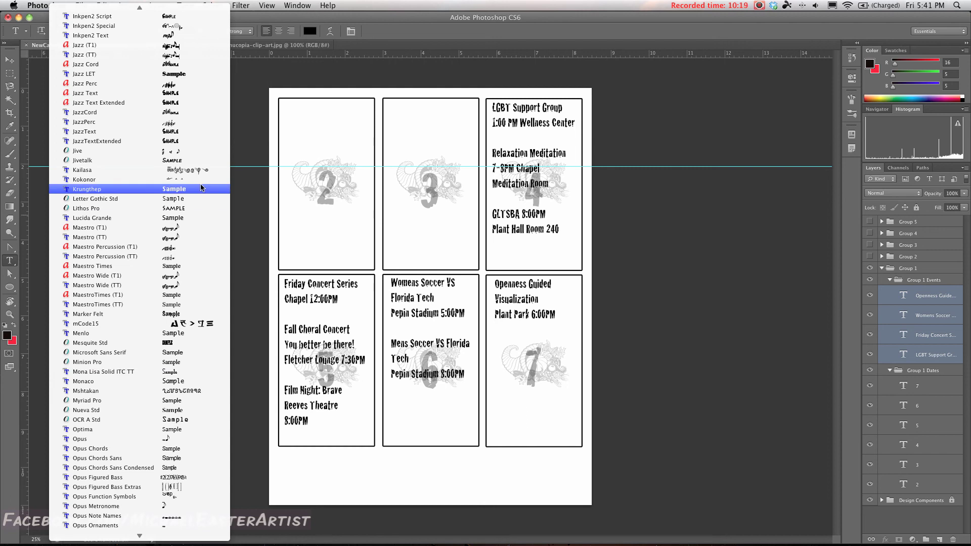
scroll(201, 187, "up", 2)
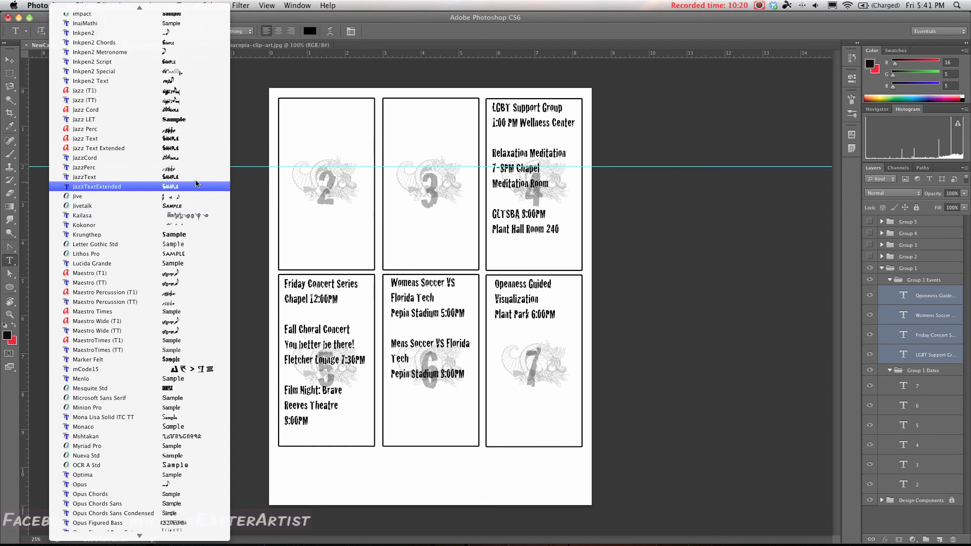
left_click(187, 178)
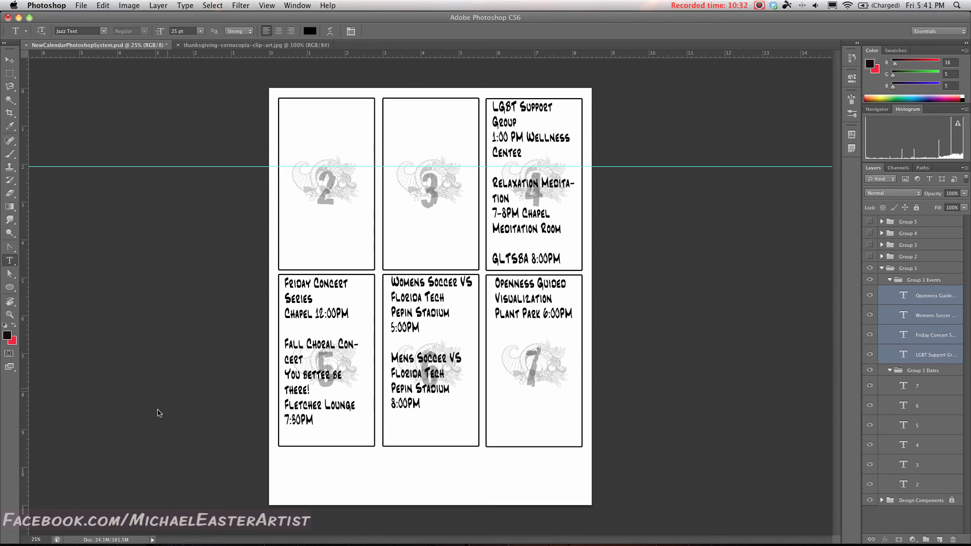
Step: Change the font of the date number layers 2 to 7 in Group 1 Dates to Jazz Text
left_click(943, 388)
left_click(910, 485, "shift")
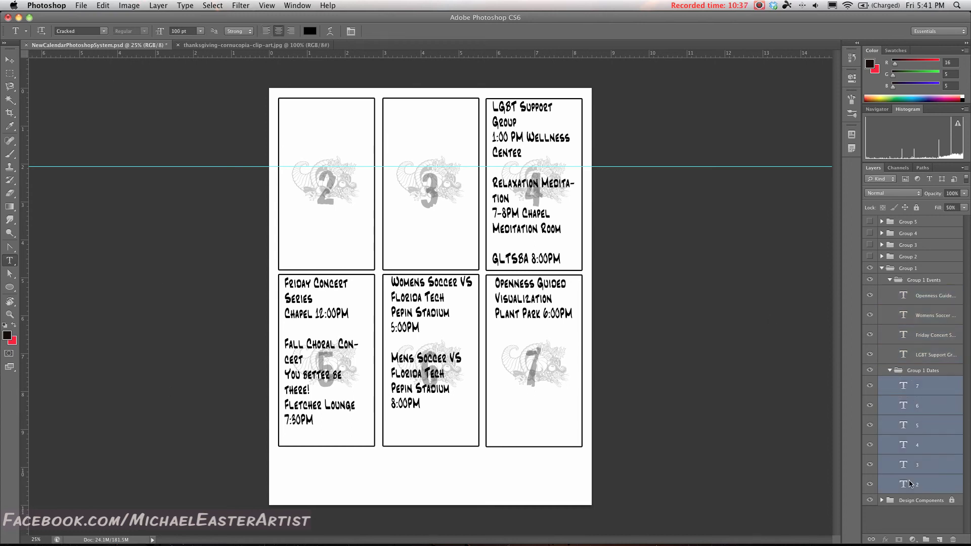
left_click(105, 33)
scroll(114, 30, "up", 5)
scroll(113, 30, "up", 7)
scroll(116, 33, "down", 15)
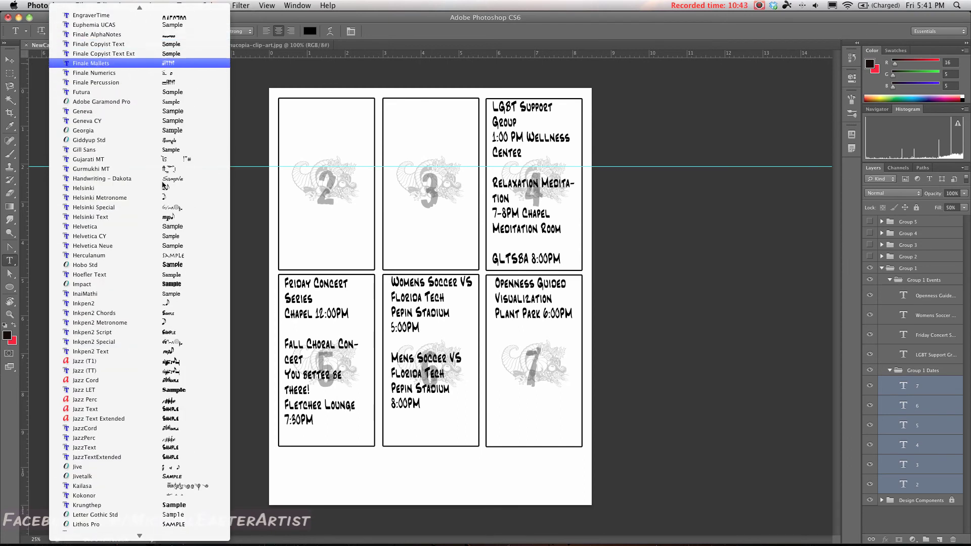
scroll(140, 299, "down", 5)
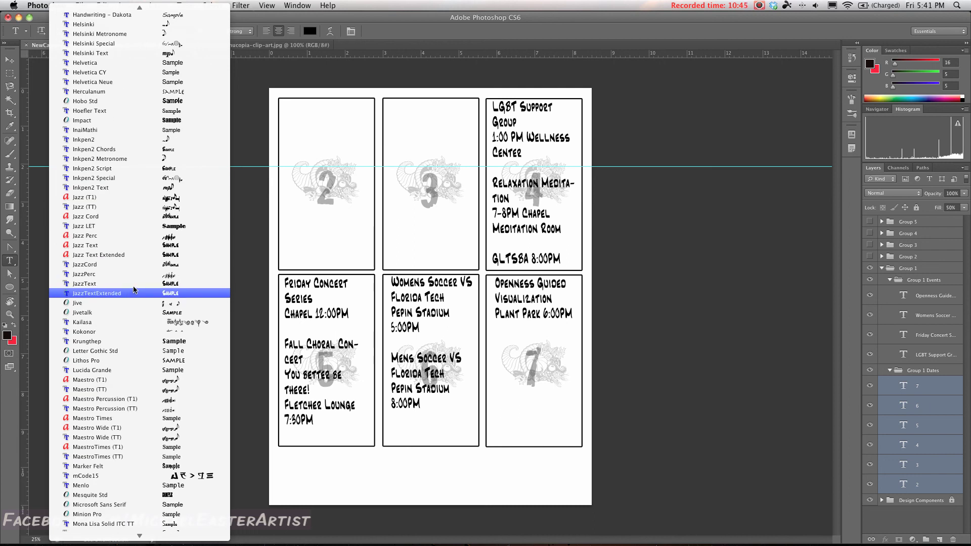
key("Escape")
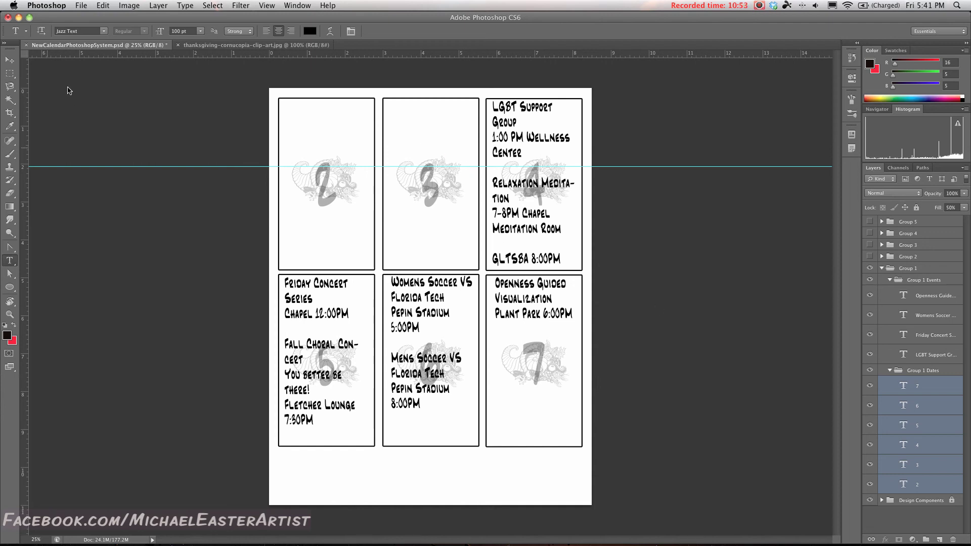
Step: Remove the horizontal guide crossing the upper row of calendar cells
left_click(9, 60)
left_click_drag(134, 166, 146, 53)
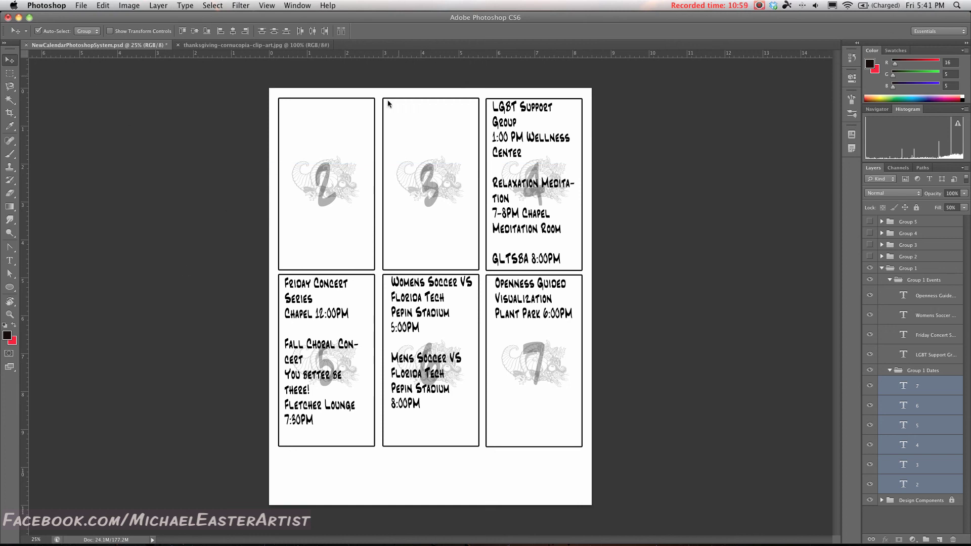
Step: Hide the Group 1 Dates subgroup, check the event text with Design Components briefly hidden, and deselect all layers
left_click(869, 370)
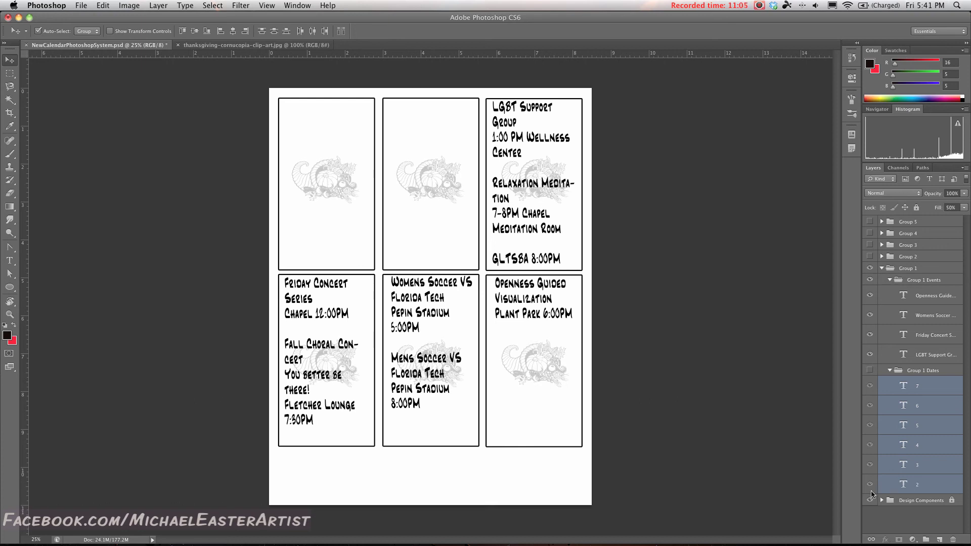
left_click(869, 500)
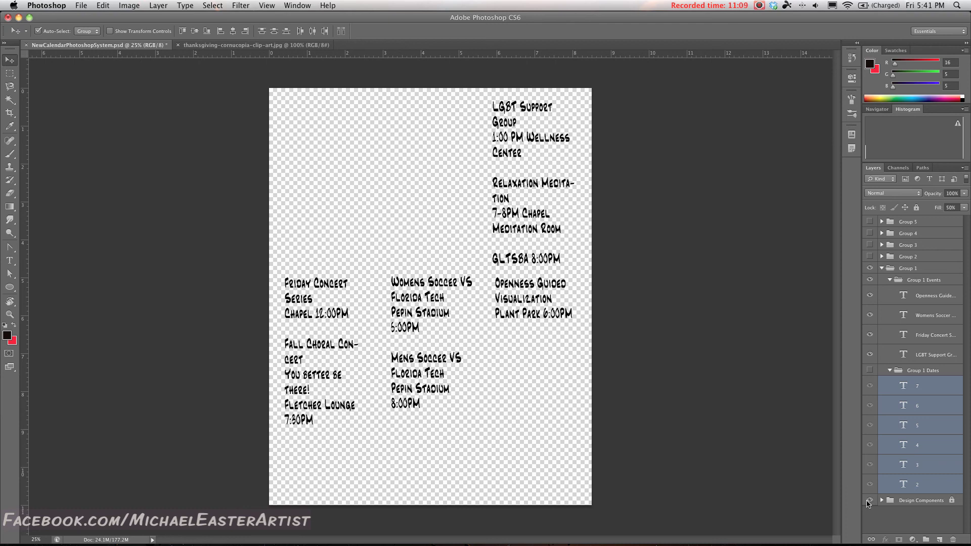
left_click(869, 499)
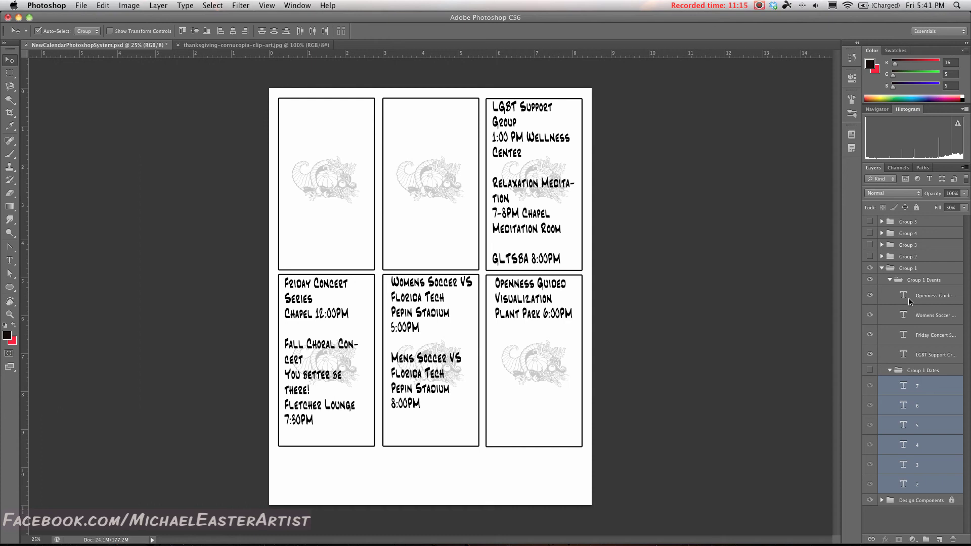
left_click(629, 212)
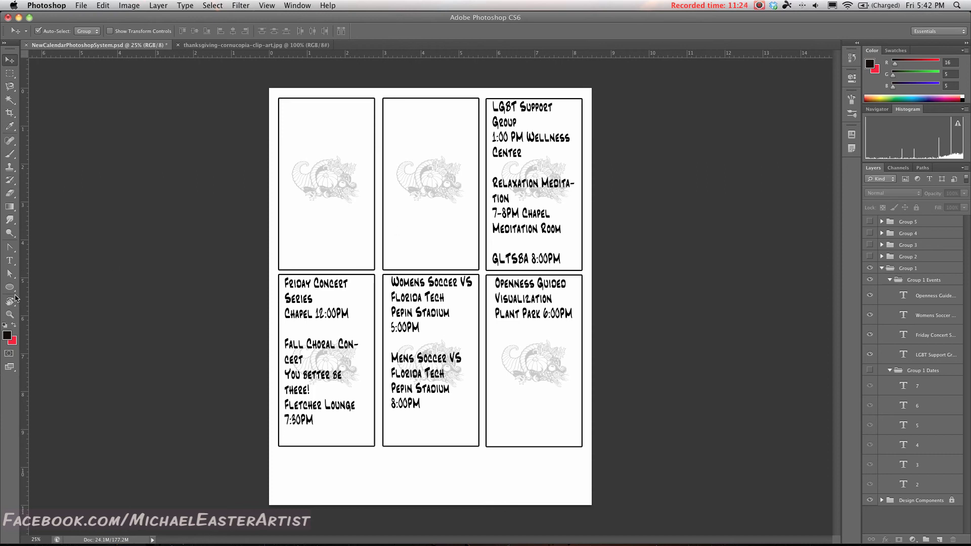
Step: Replace all the event text in the LGBT Support Group cell with "This text will wrap around."
left_click(9, 260)
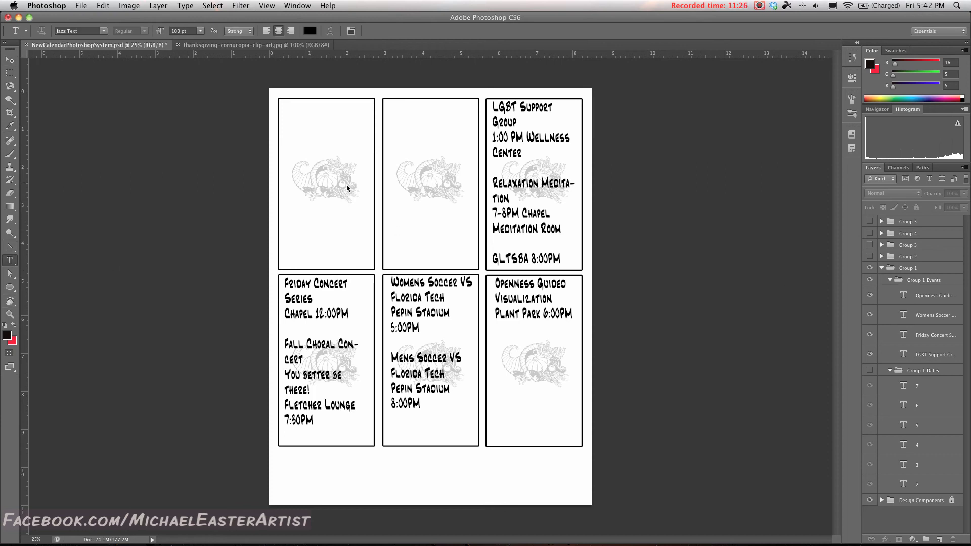
left_click(524, 127)
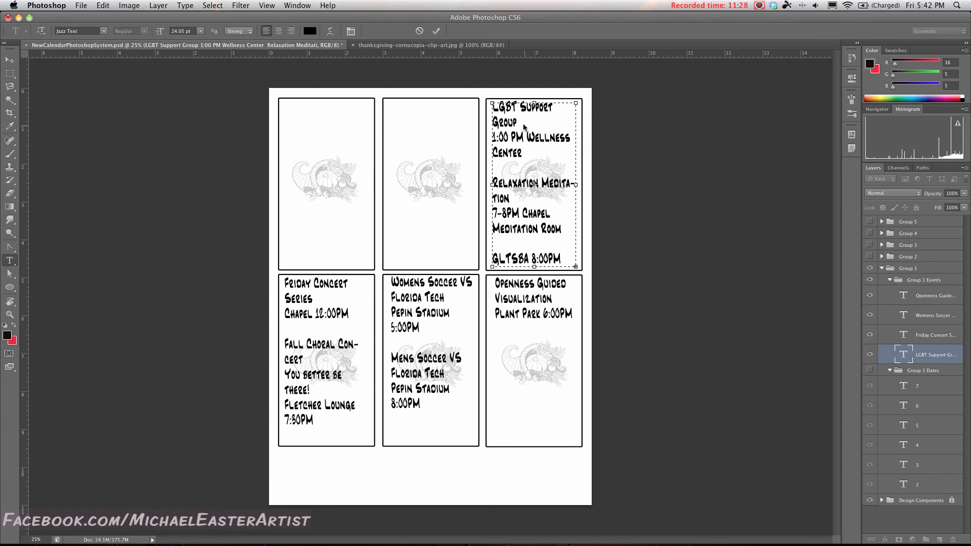
left_click_drag(493, 109, 566, 289)
left_click(563, 220)
left_click_drag(570, 261, 492, 103)
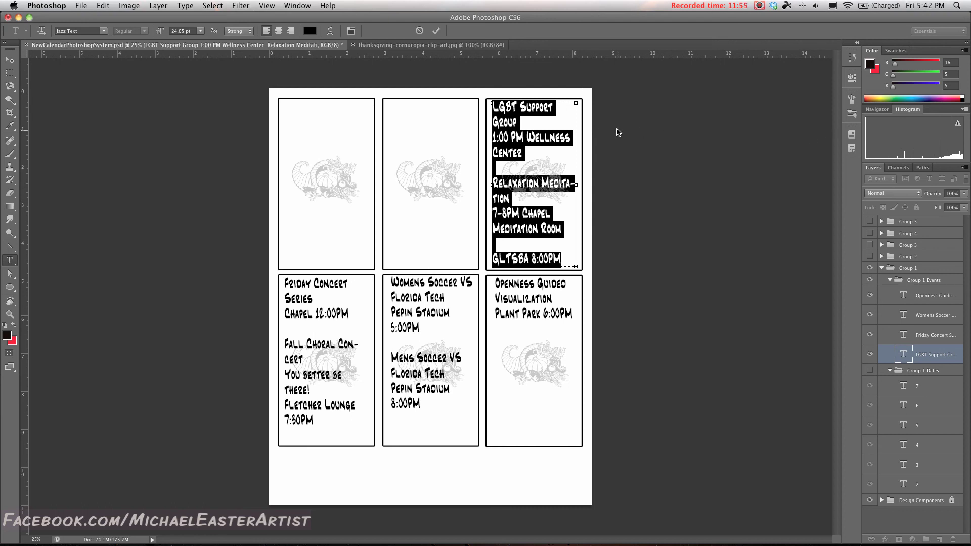
type("This te")
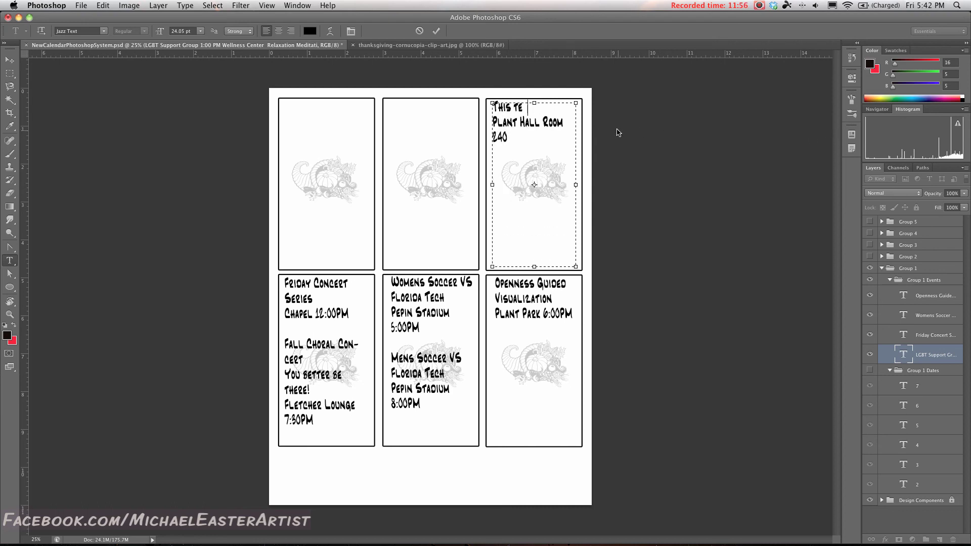
type("xt will wrap around.")
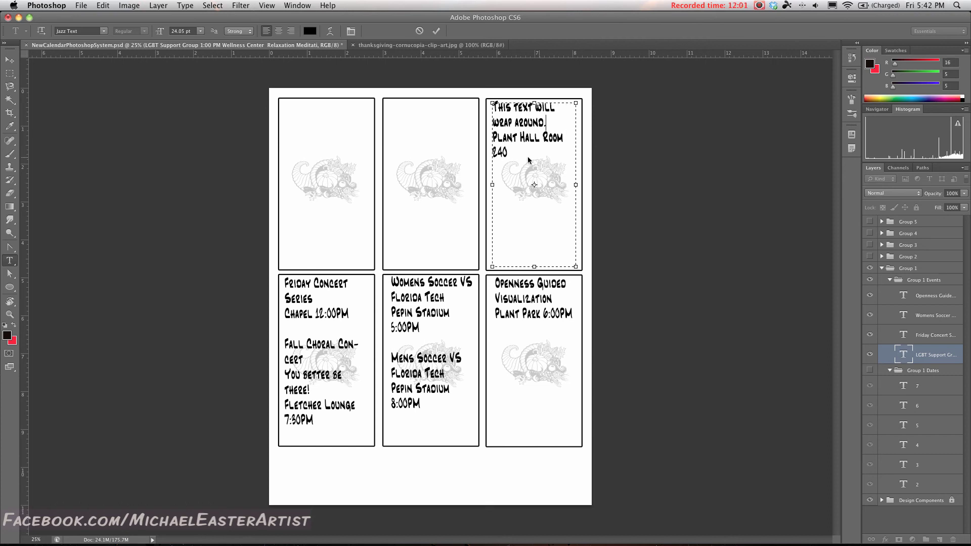
left_click_drag(527, 156, 465, 136)
key("BackSpace")
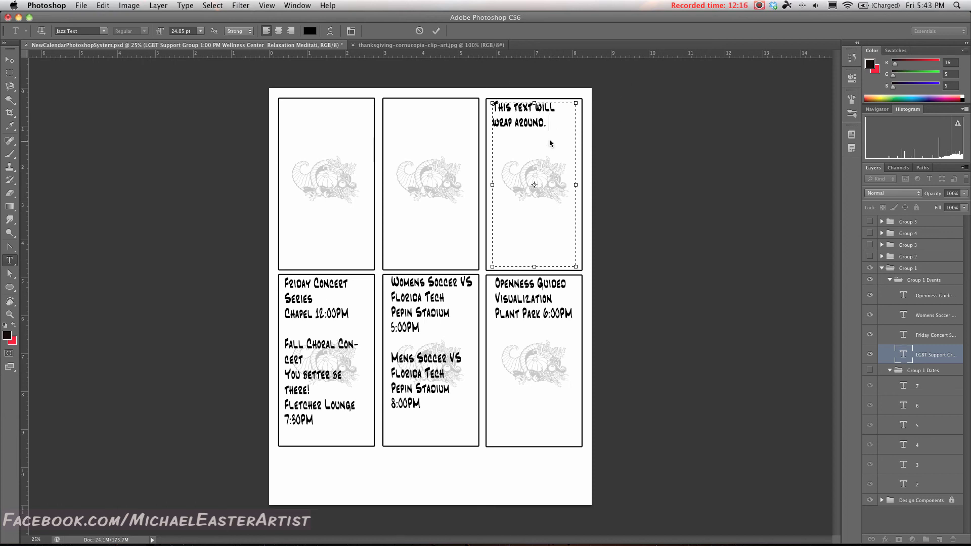
Step: Append "Type type type..." to the wrapping sample text and commit the text edit
type("type type...T")
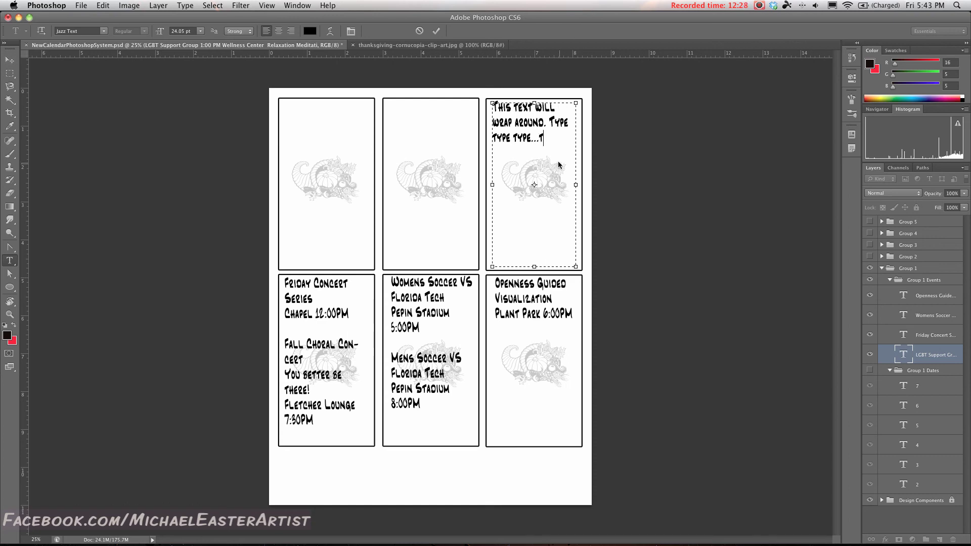
key("BackSpace")
type("v")
key("BackSpace")
left_click(3, 59)
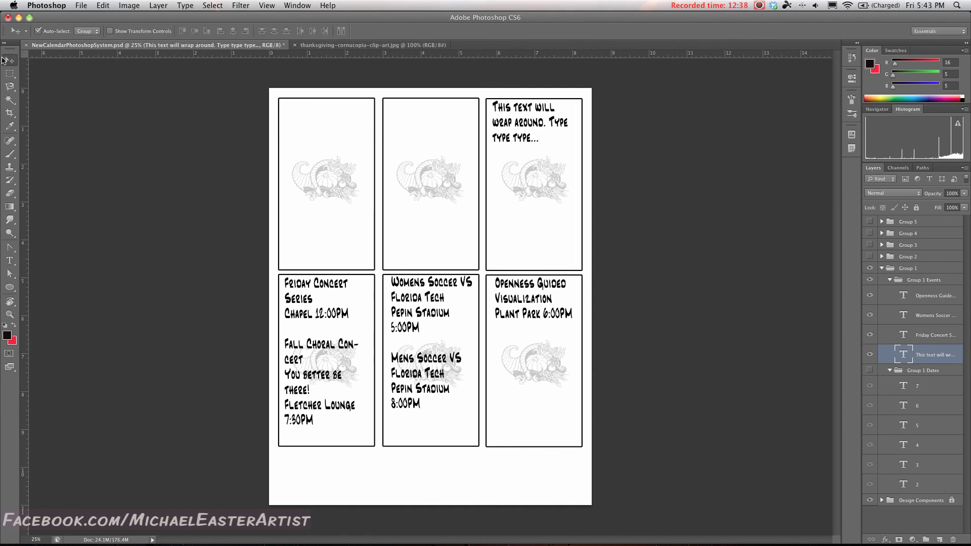
Step: Replace the Friday Concert Series and Fall Choral Concert text with "Type yype type." above the "Film Night: Brave" entry in the lower-left cell
left_click(9, 260)
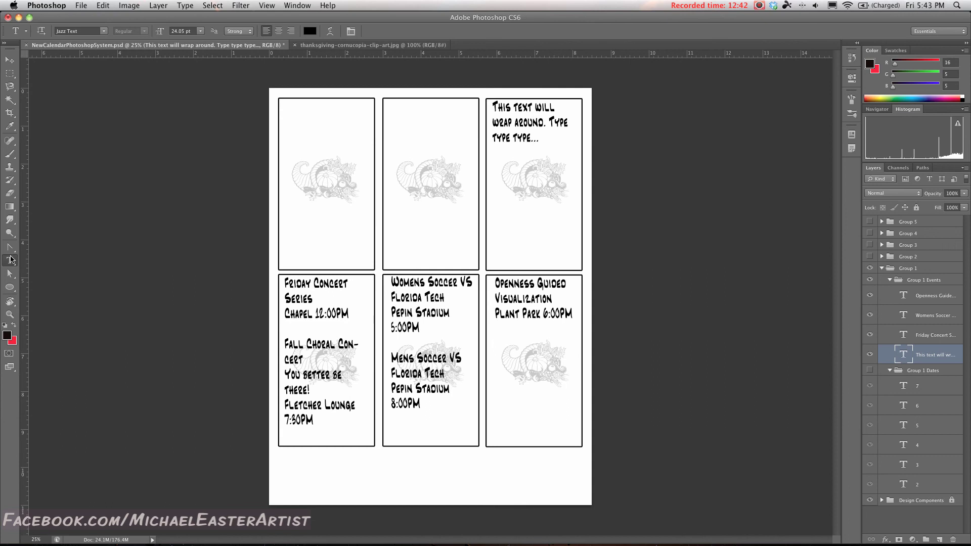
left_click(317, 287)
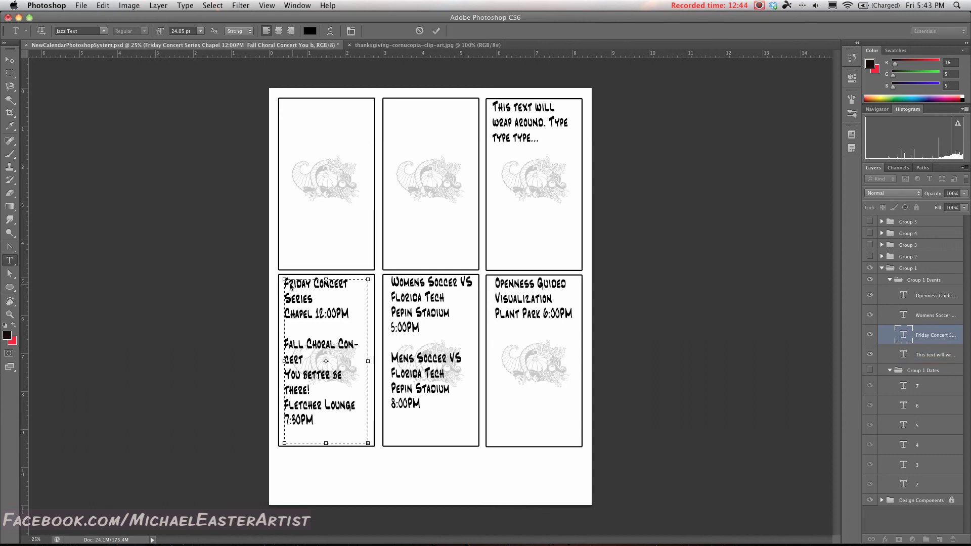
left_click_drag(286, 285, 227, 244)
left_click(333, 425)
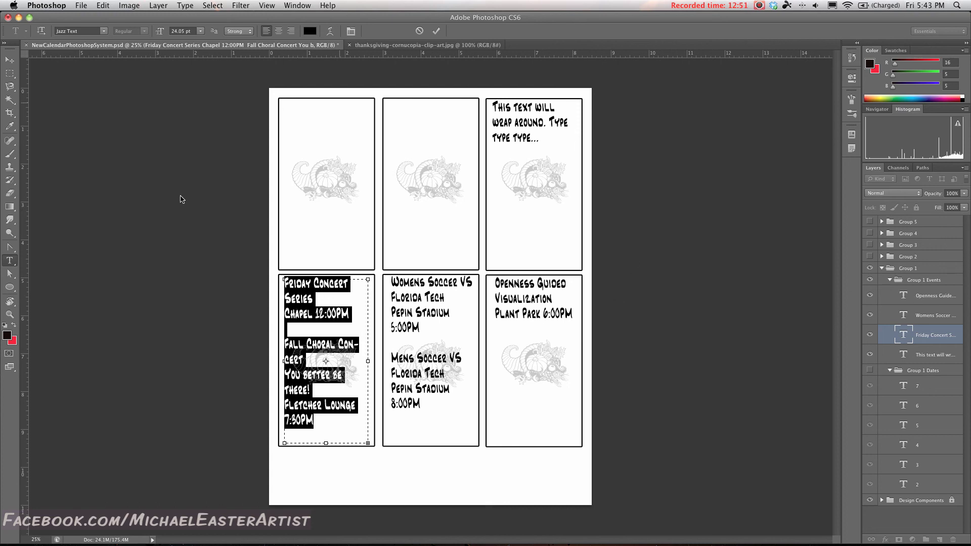
type("Film Night: Brave Reeves Theatre 8:00PM")
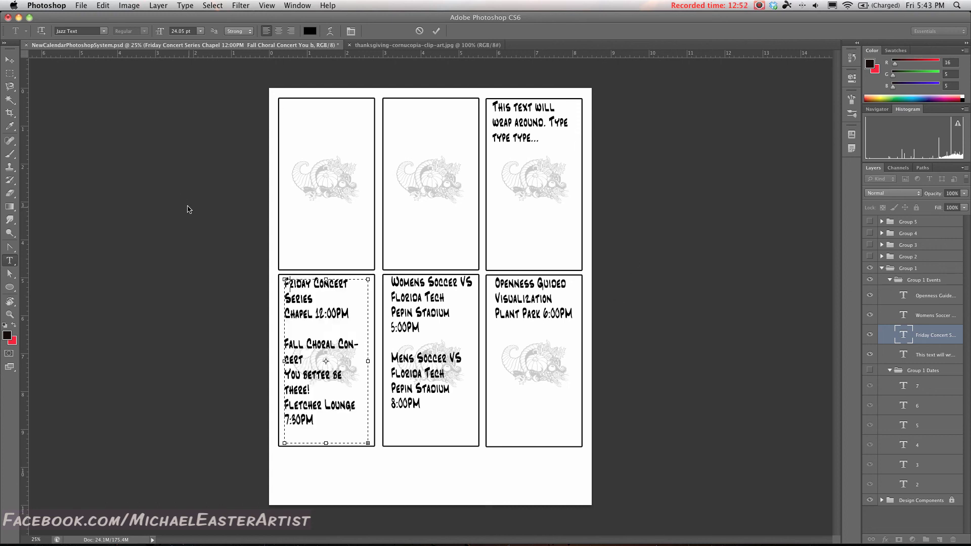
type("Type tyupe type.")
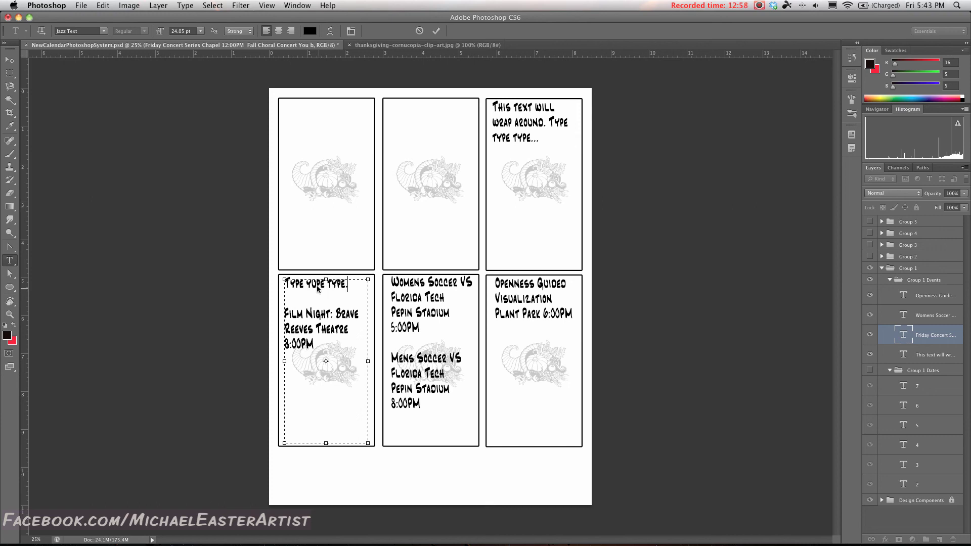
left_click_drag(316, 285, 311, 285)
type("y")
left_click(10, 59)
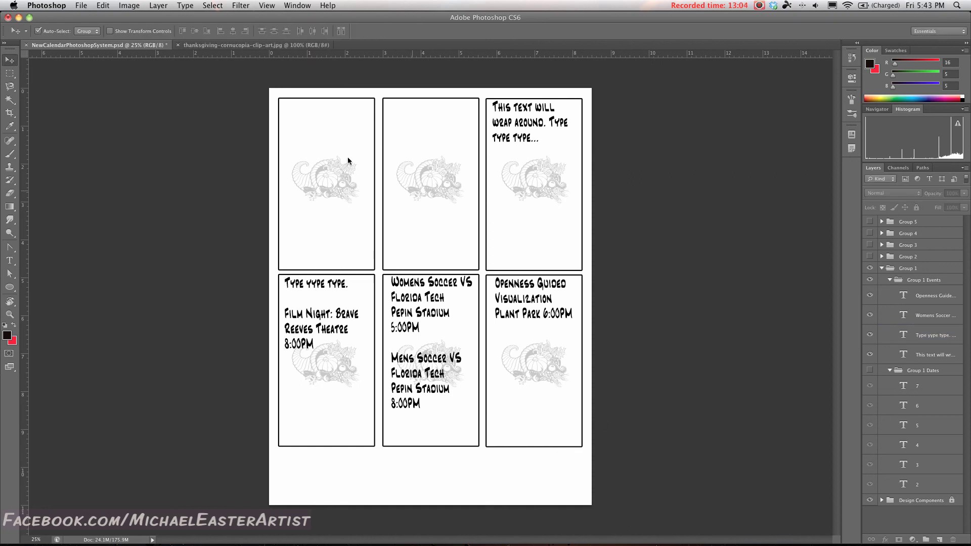
Step: Correct the misspelled second word of the lower-left cell's sample text to "Type" and commit the edit
key("t")
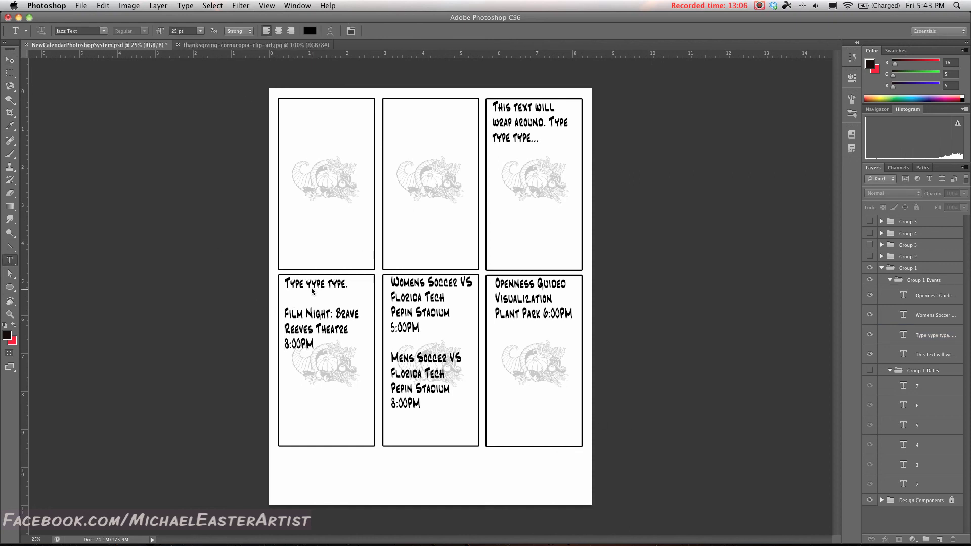
left_click(312, 291)
double_click(312, 291)
type("Type")
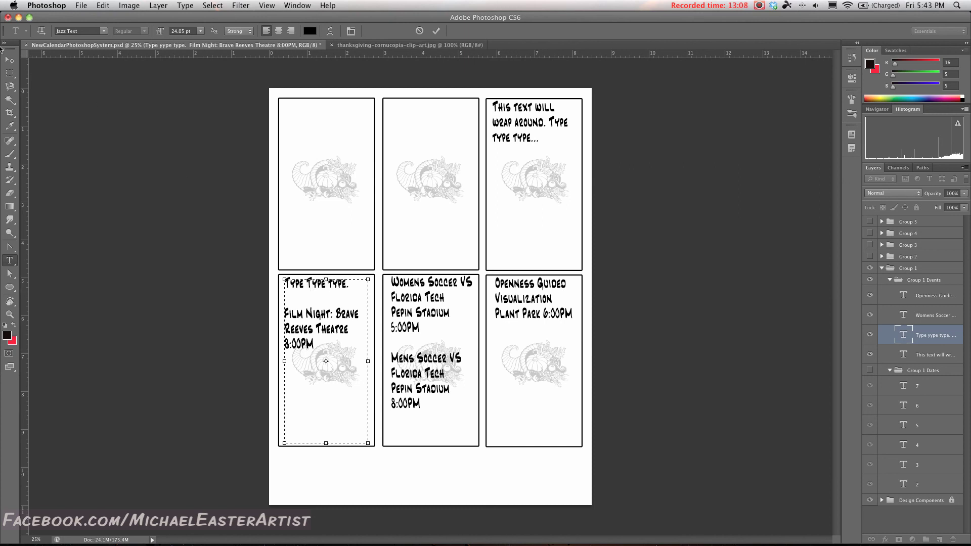
left_click(9, 60)
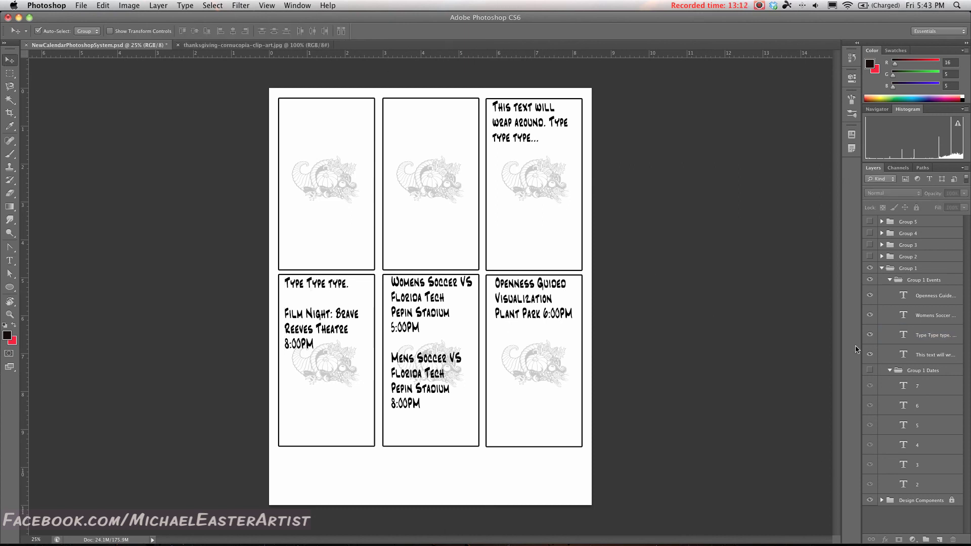
Step: Show the Group 1 Dates subgroup again and collapse Group 1
left_click(869, 369)
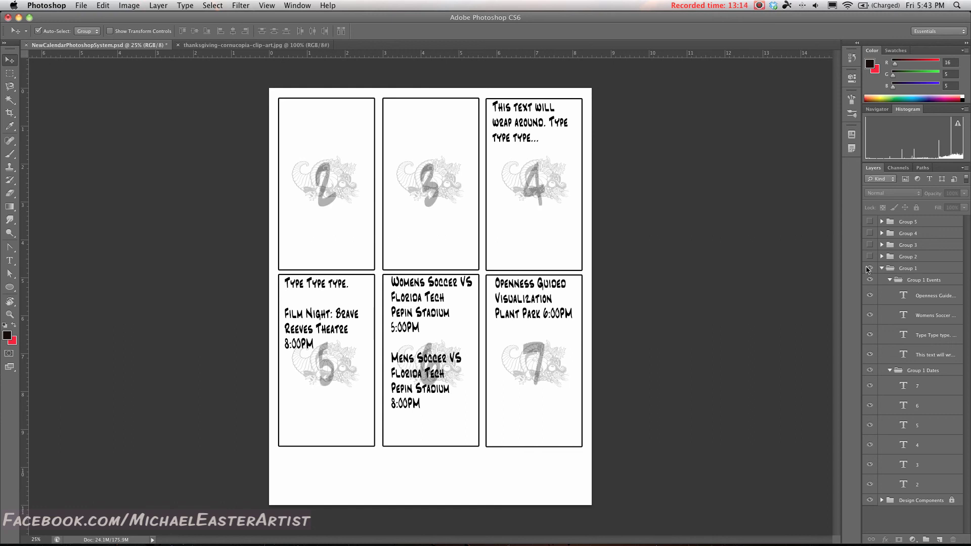
left_click(882, 269)
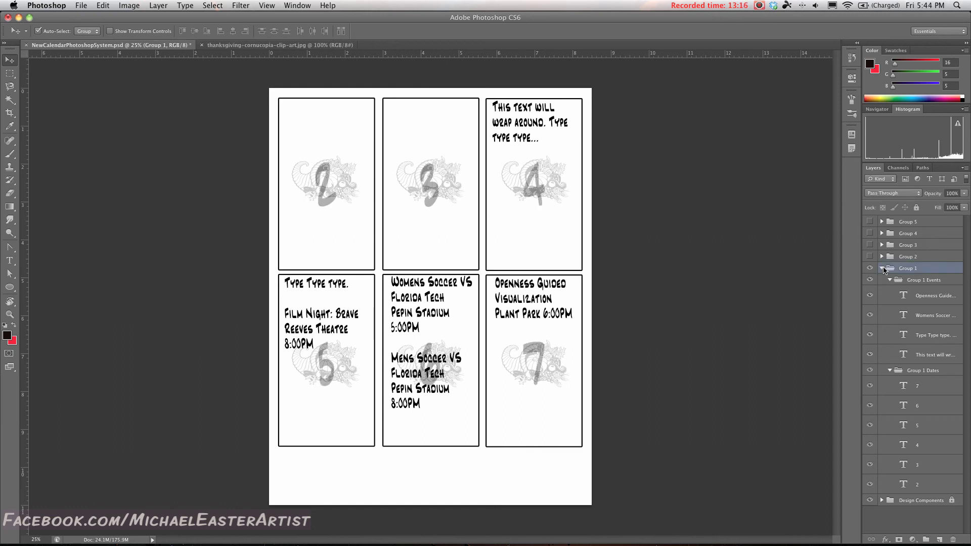
left_click(881, 268)
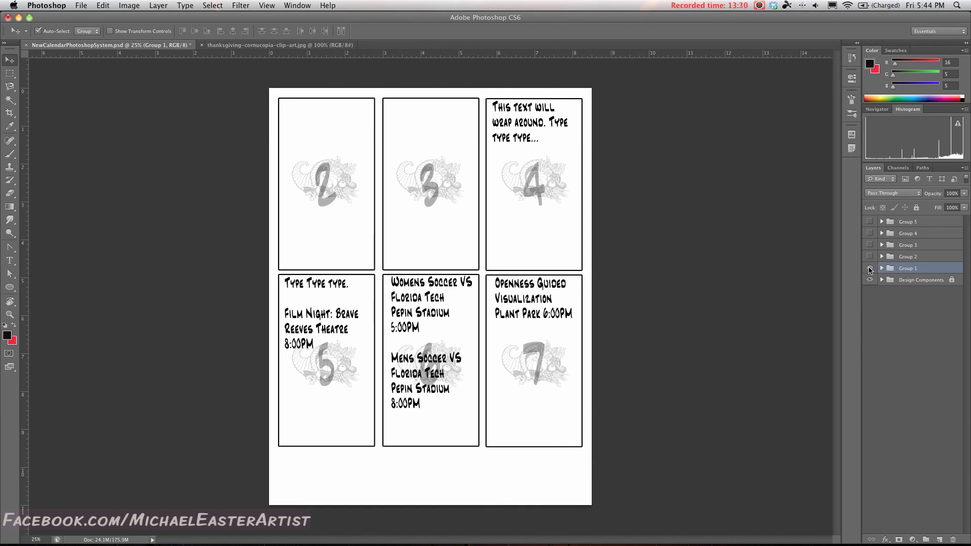
Step: Review the print settings and page preview for the first week, and close them without printing
left_click(80, 6)
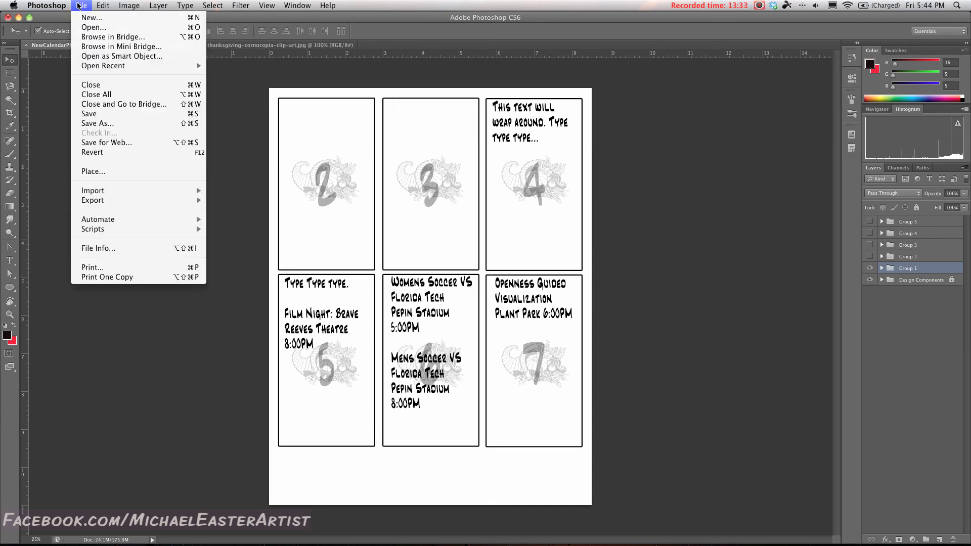
left_click(133, 266)
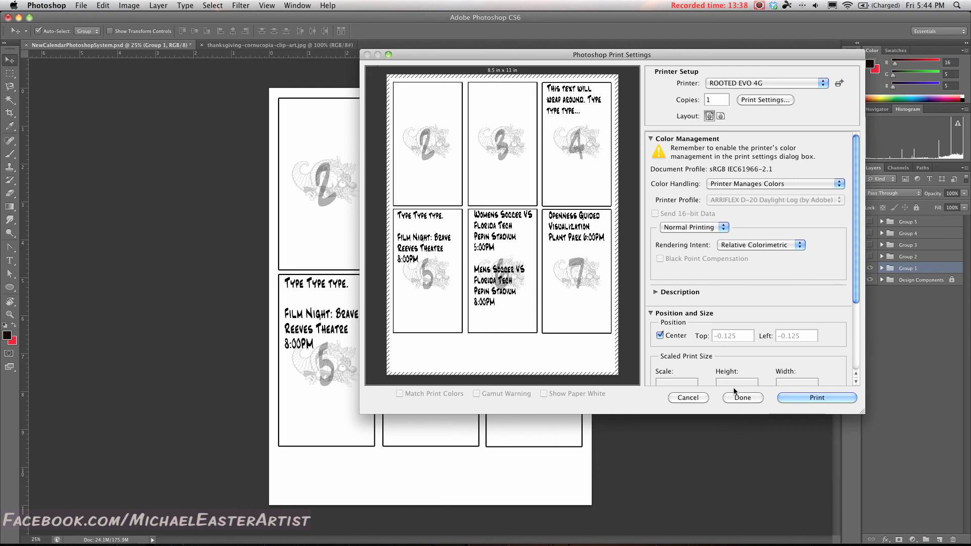
left_click(698, 399)
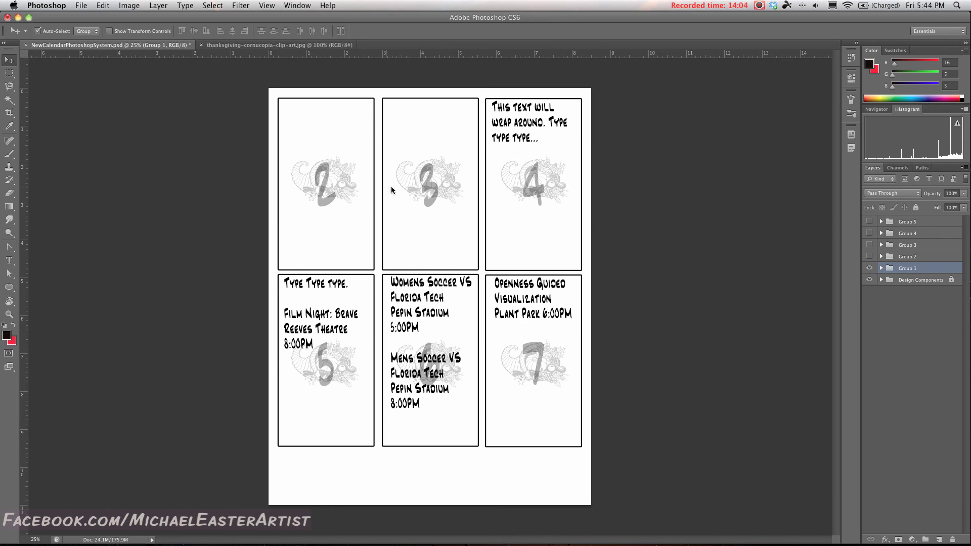
Step: Save the first week's page to the Desktop as a JPEG copy named Week1
left_click(869, 268)
left_click(82, 6)
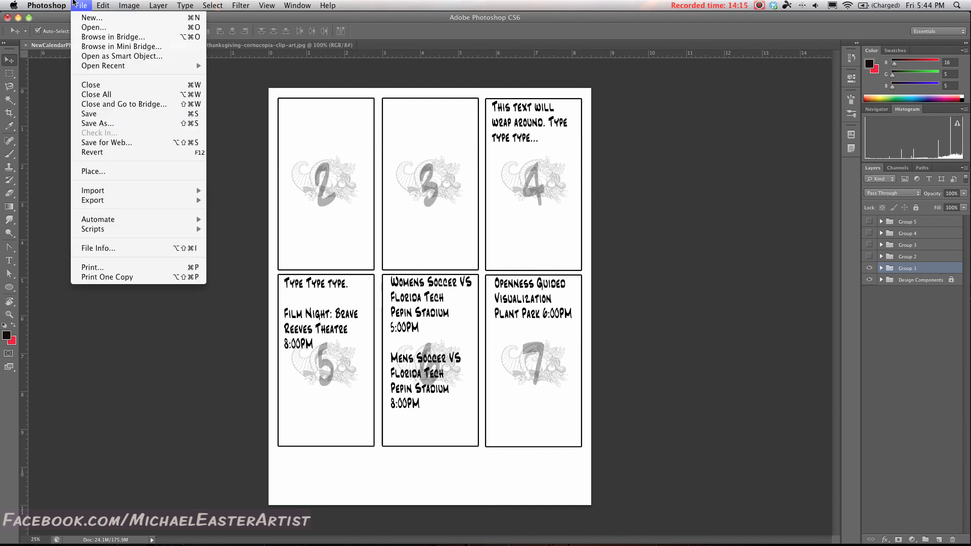
left_click(74, 4)
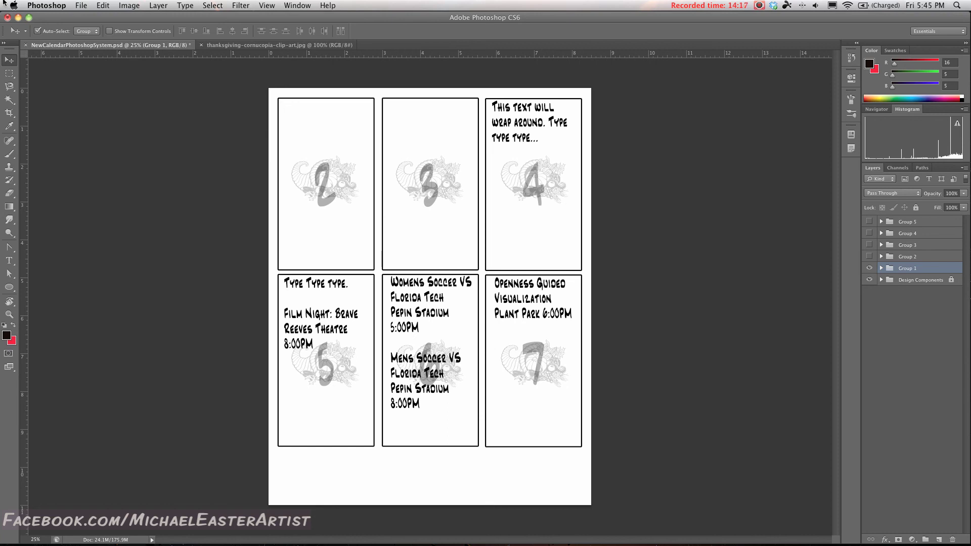
left_click(83, 6)
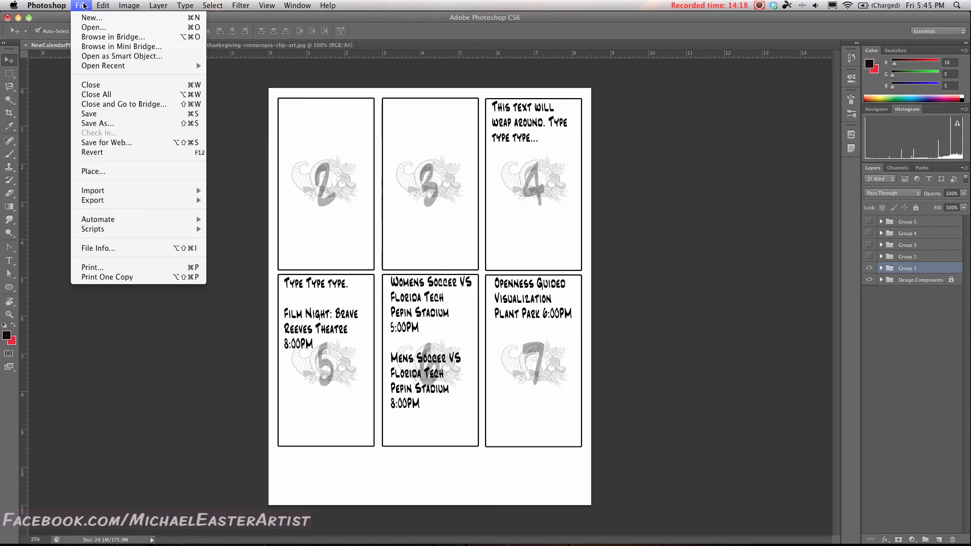
left_click(134, 123)
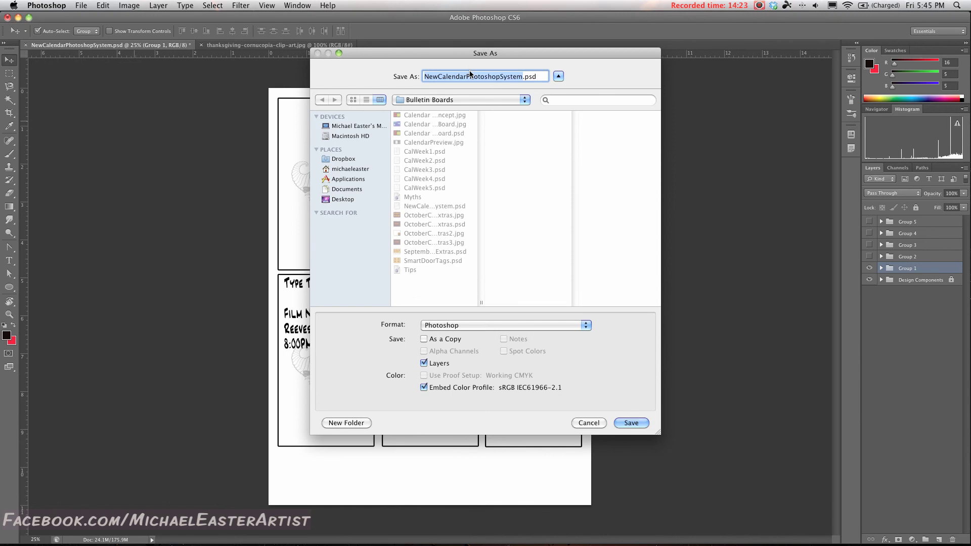
type("Week1")
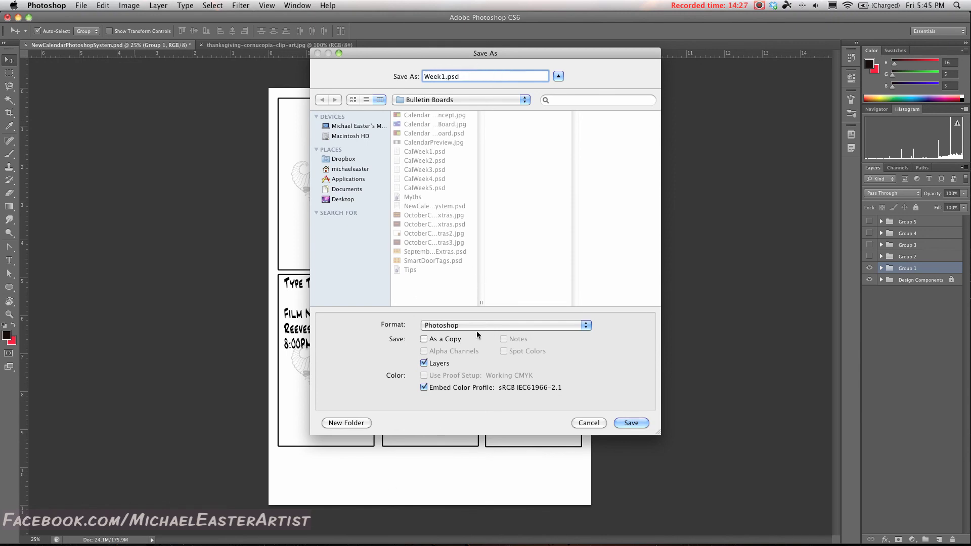
left_click(476, 327)
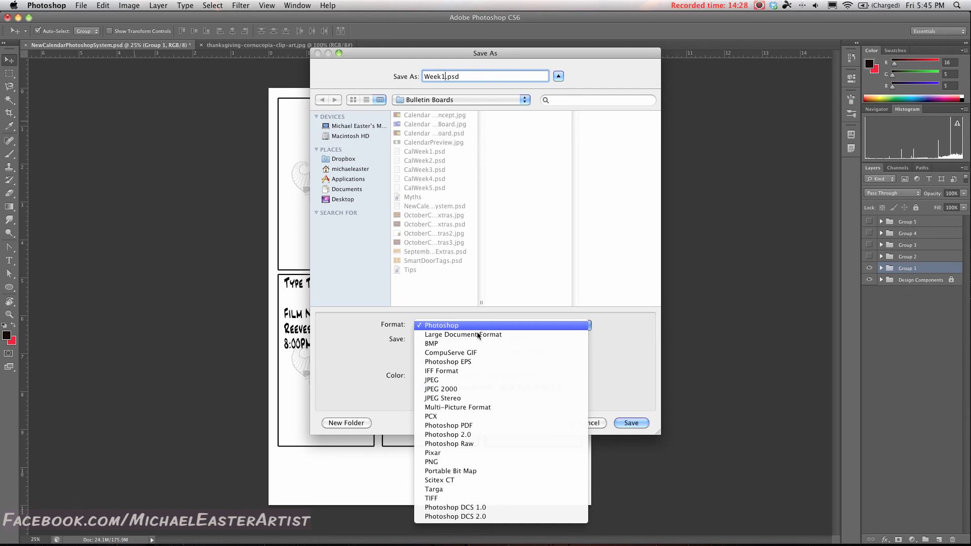
left_click(477, 378)
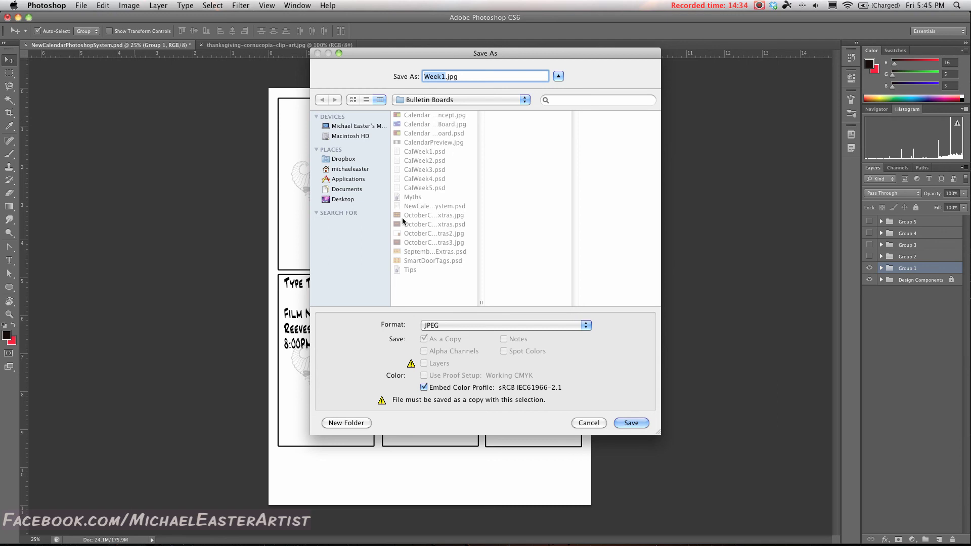
left_click(341, 200)
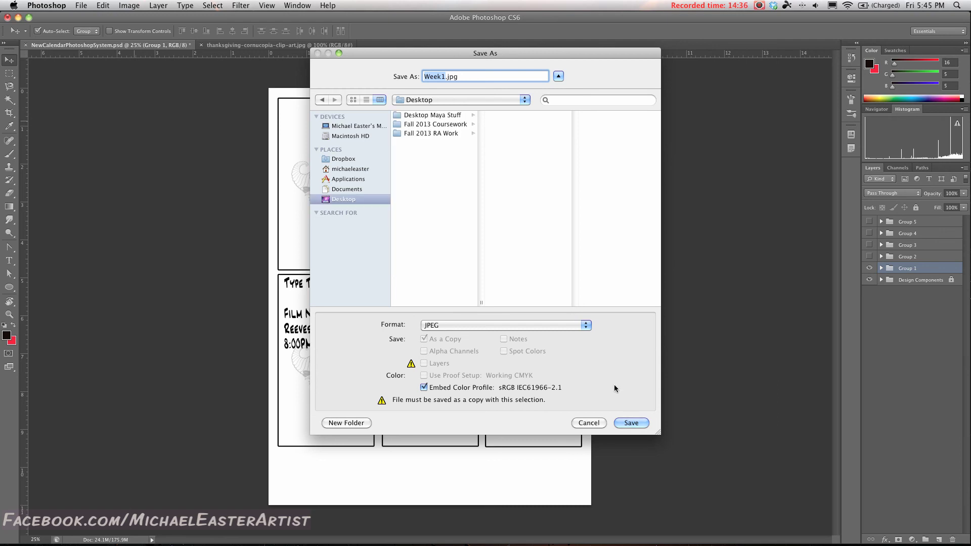
left_click(620, 420)
left_click(801, 200)
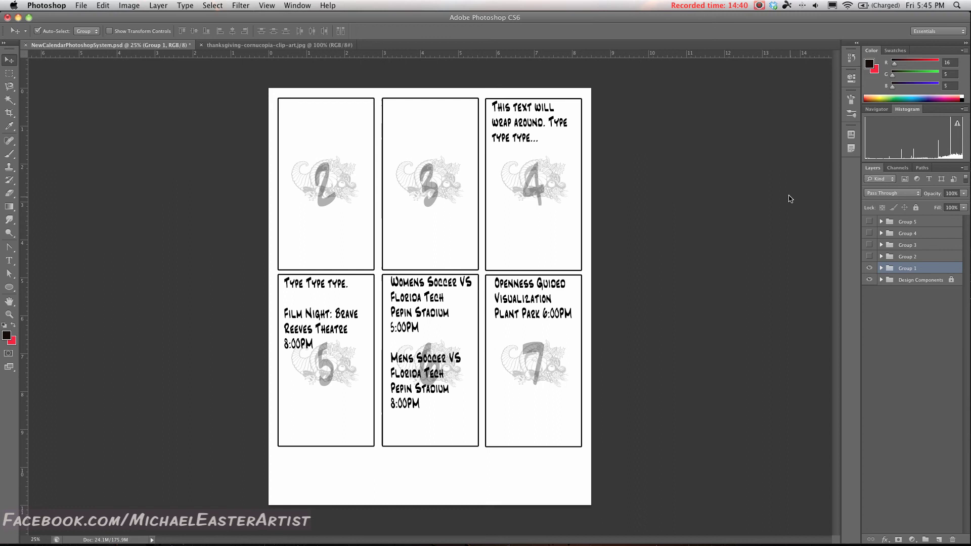
Step: Open the exported Week1.jpg from the desktop in Preview to check it, quit Preview and return to Photoshop
key("F11")
left_click(933, 185)
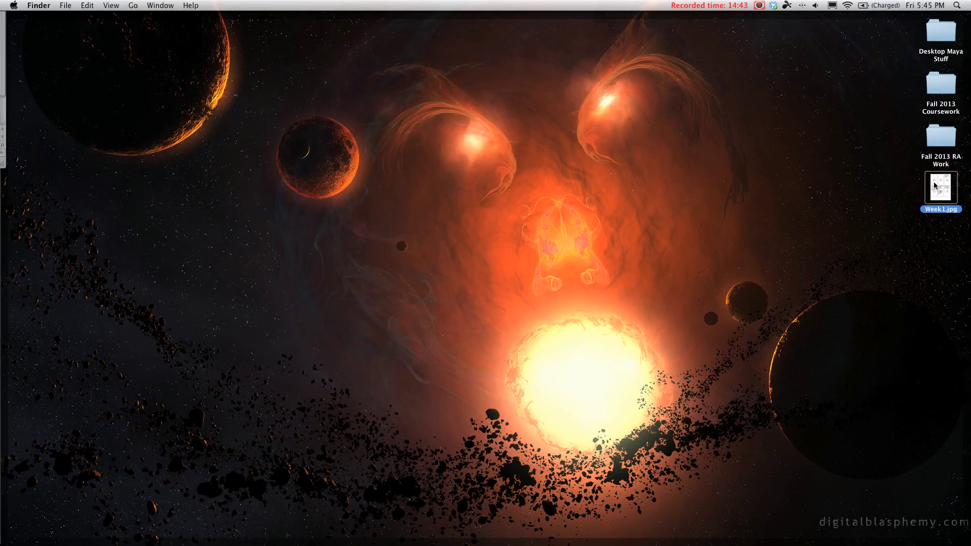
double_click(934, 186)
left_click_drag(226, 23, 540, 17)
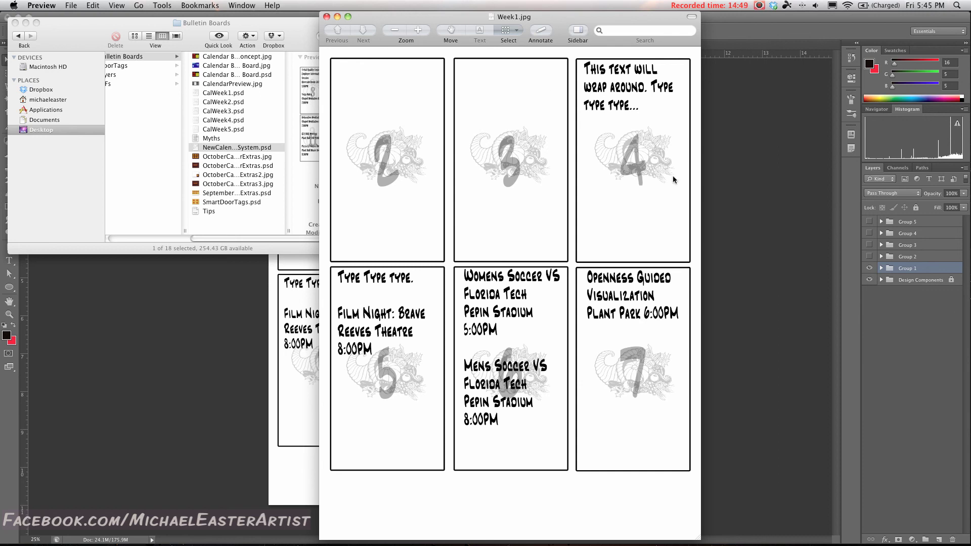
key("super+q")
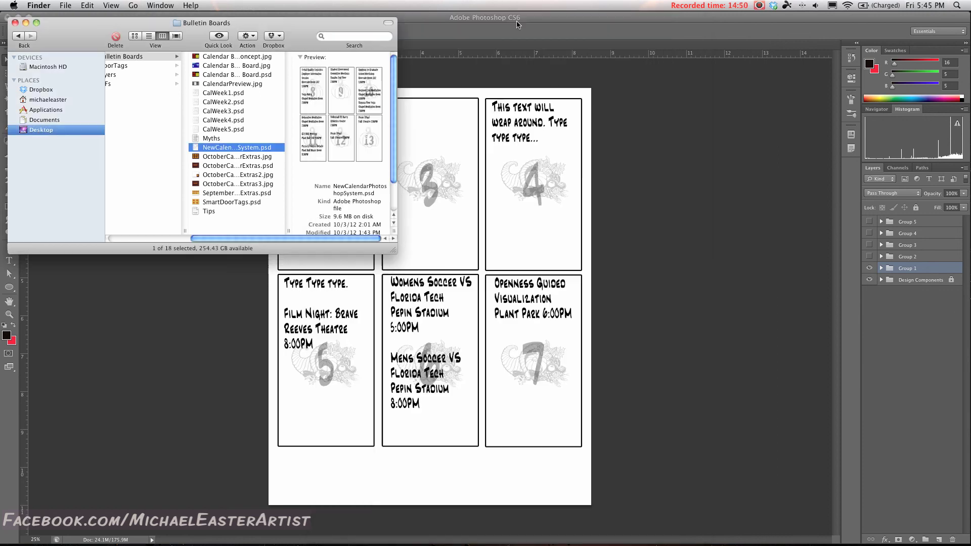
left_click(726, 127)
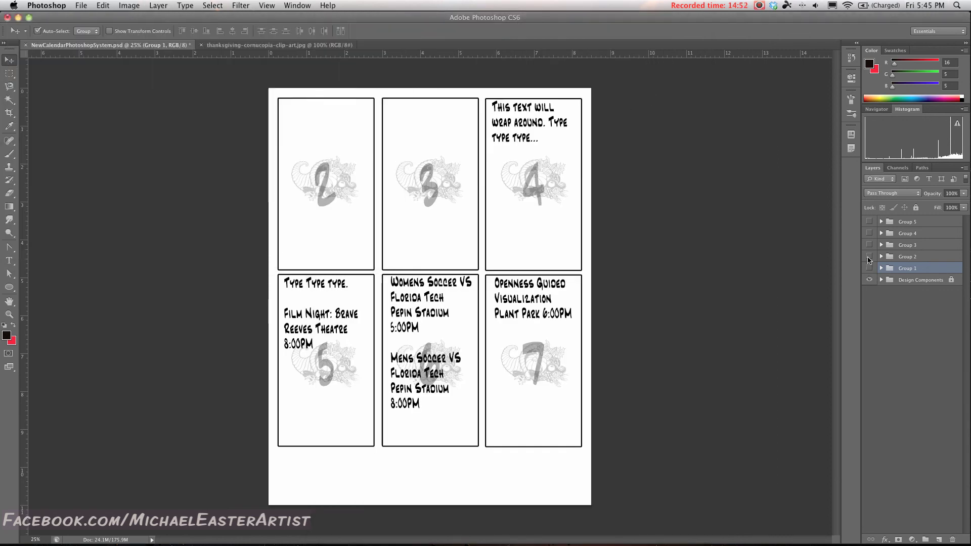
Step: Hide Group 1, check Group 2 briefly, and leave Group 3 as the only visible week group
left_click(869, 267)
left_click(869, 256)
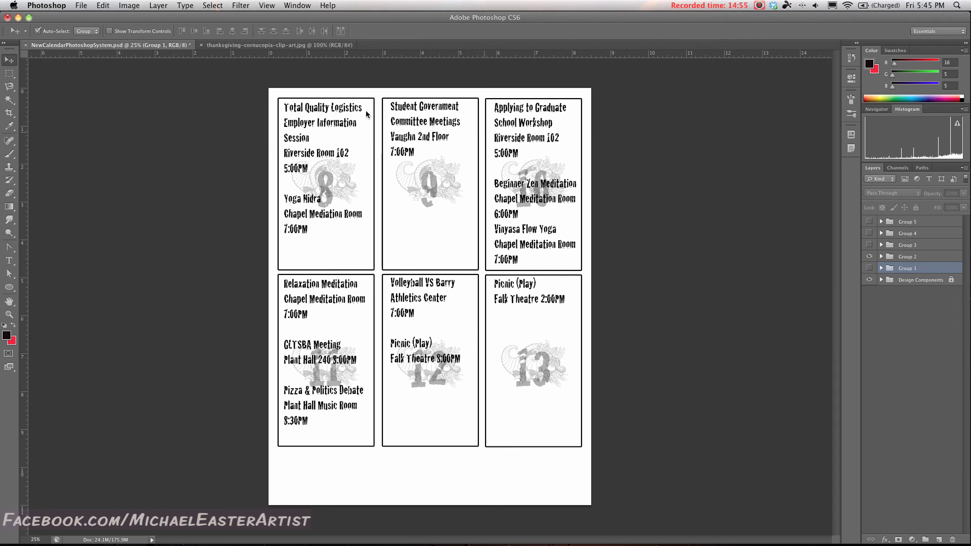
left_click(869, 256)
left_click(869, 244)
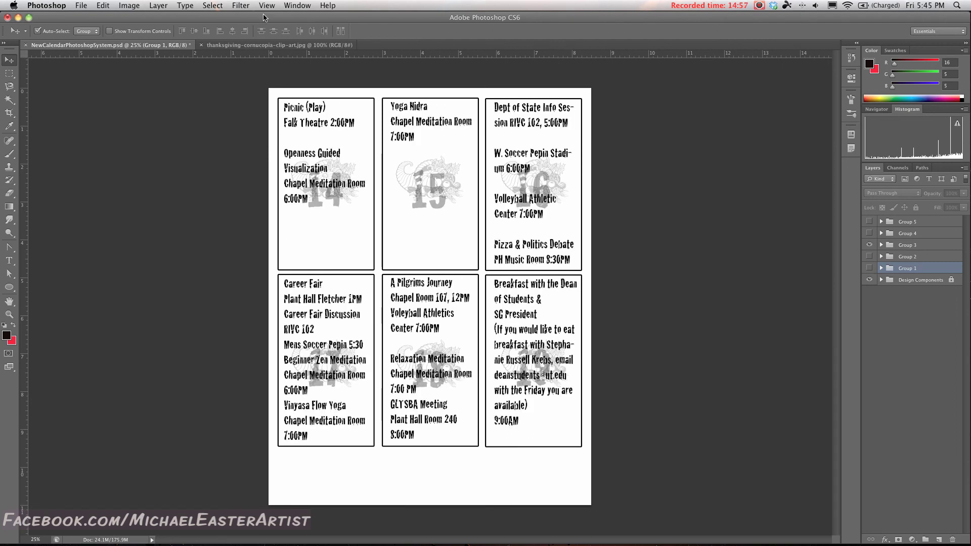
Step: Set up a JPEG copy of the Group 3 page named asdf on the Desktop and open its JPEG options
left_click(83, 5)
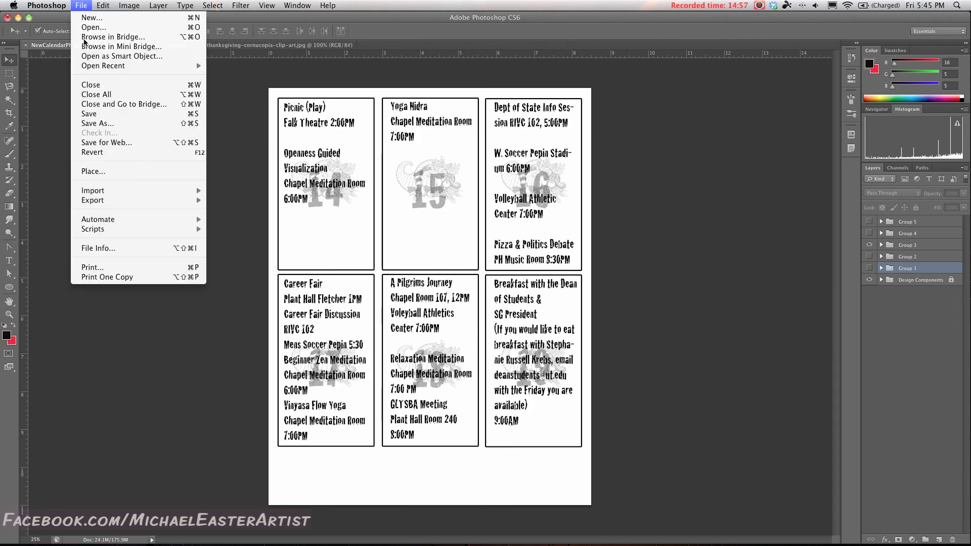
left_click(91, 126)
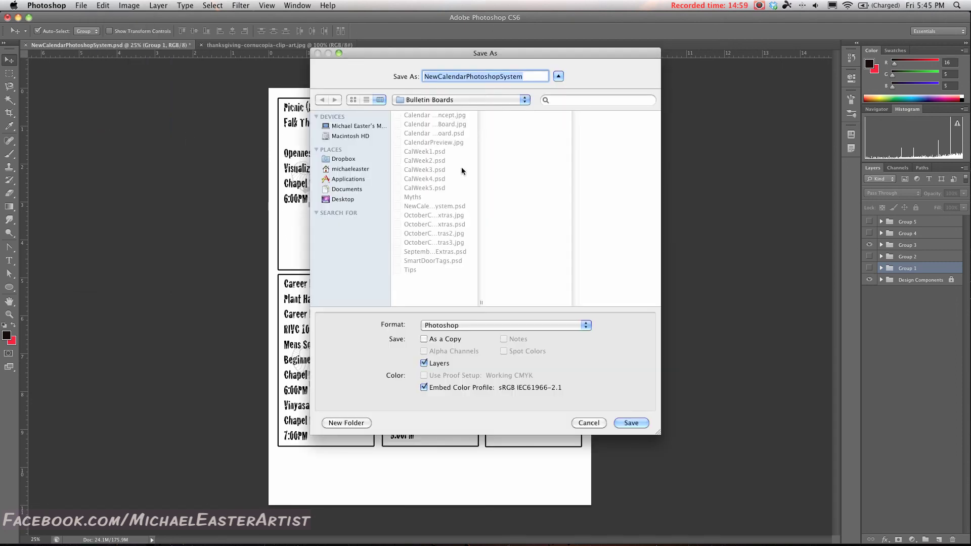
left_click(350, 200)
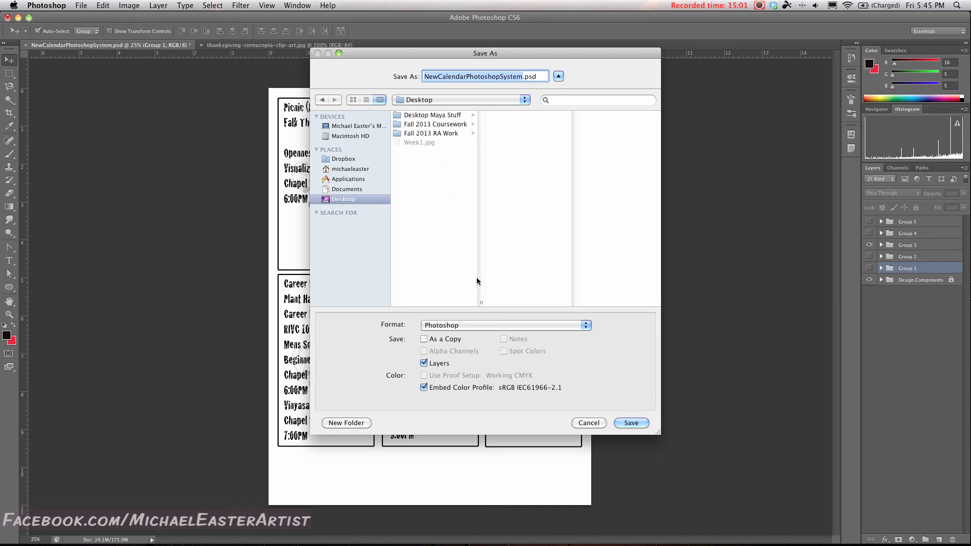
type("asdf")
left_click(523, 326)
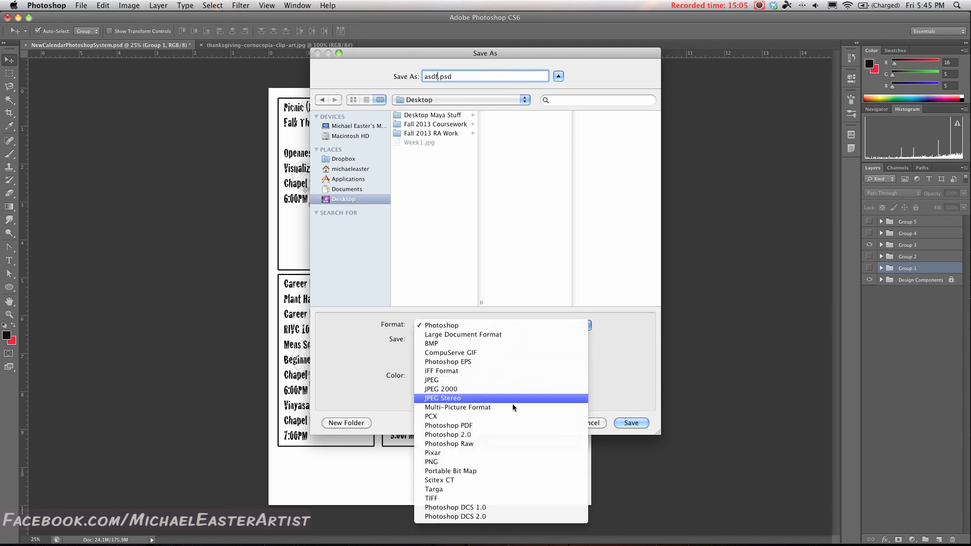
left_click(518, 380)
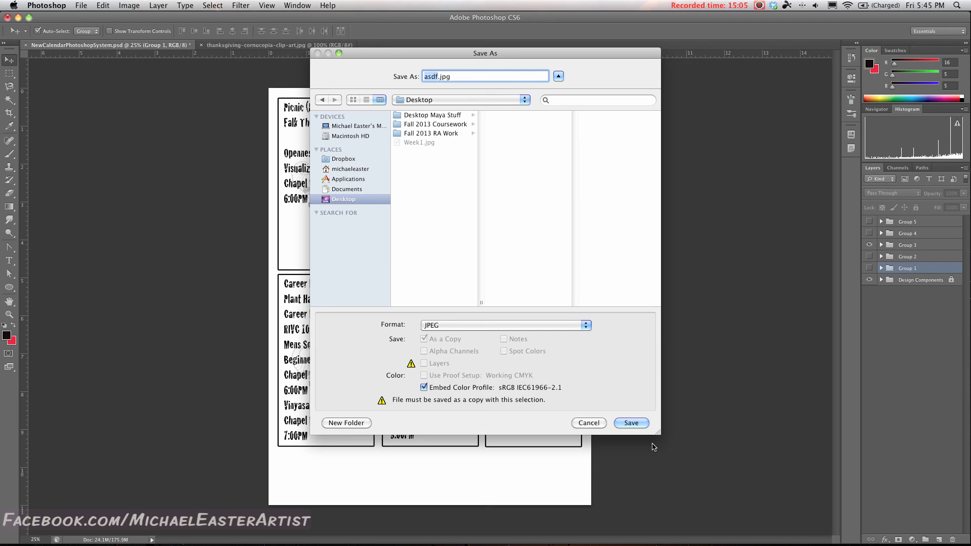
left_click(626, 423)
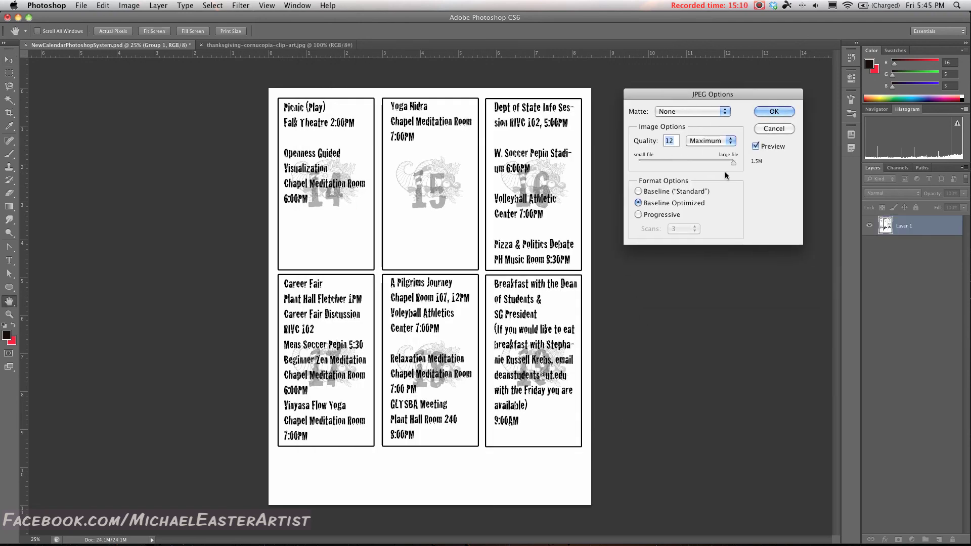
Step: Try JPEG quality 0 to compare the file size, and return the quality to 12 (Maximum)
left_click_drag(732, 163, 674, 165)
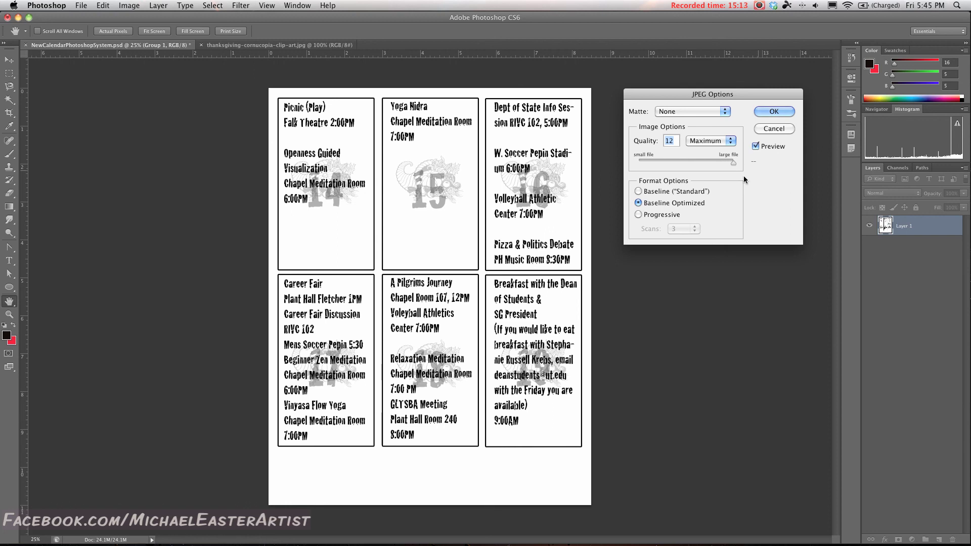
type("0")
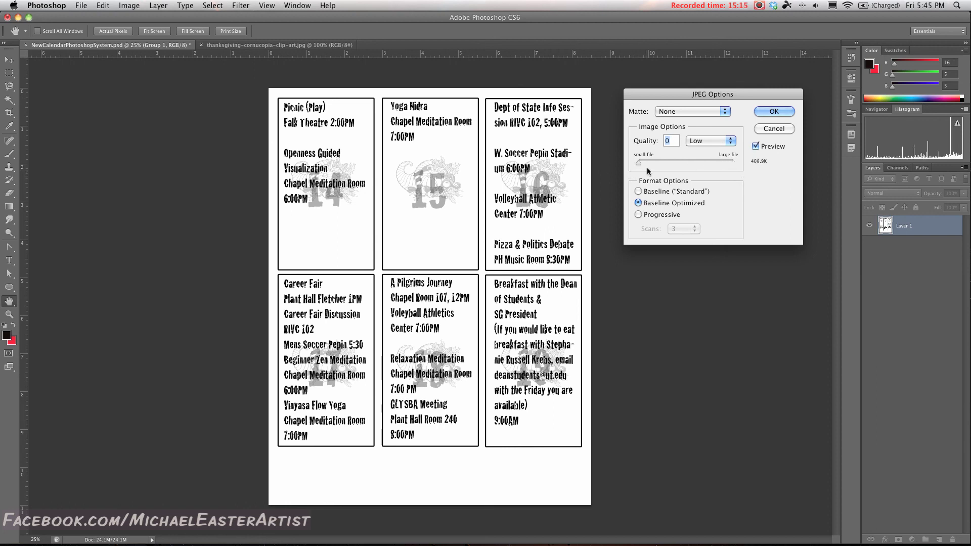
left_click_drag(639, 164, 743, 169)
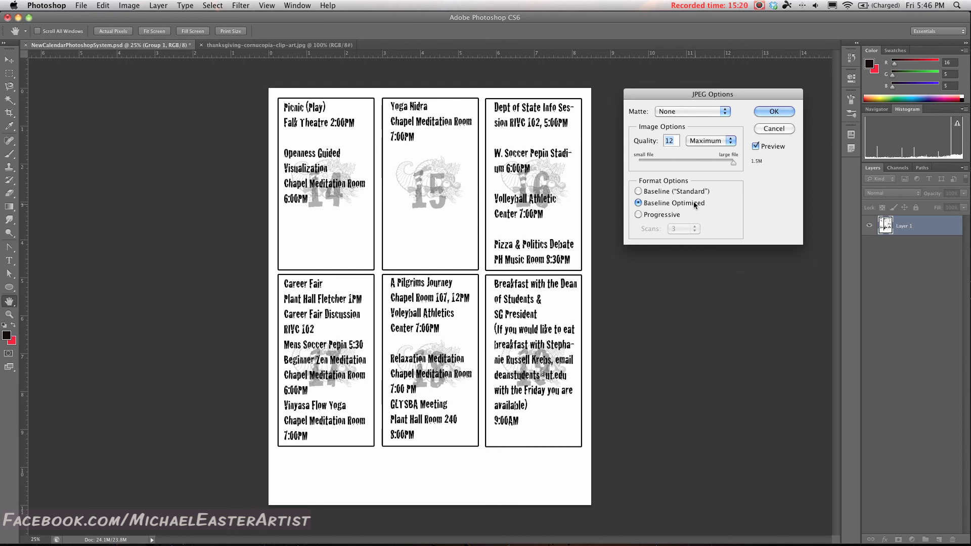
Step: Compare the Baseline Standard, Progressive and Baseline Optimized format options, and cancel the JPEG export
left_click_drag(700, 96, 698, 92)
left_click(658, 187)
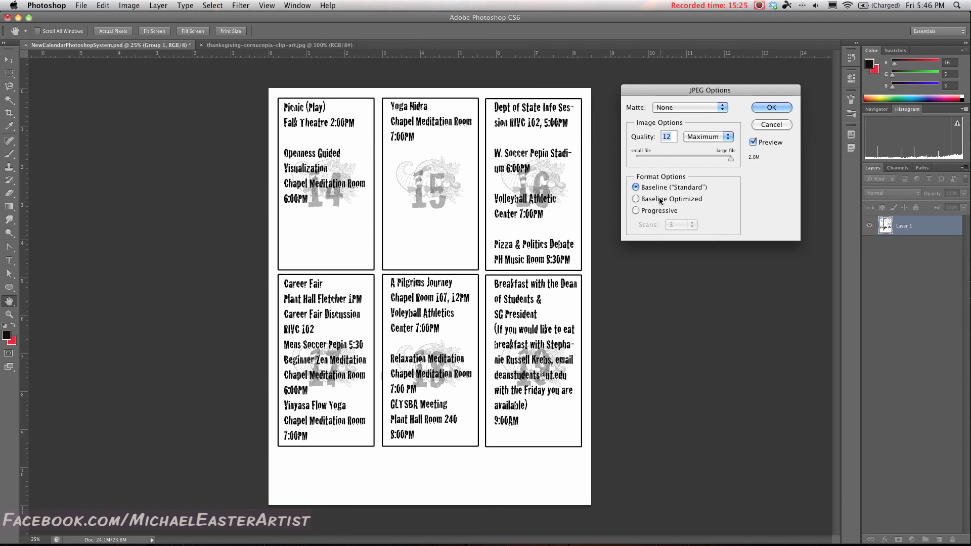
left_click(660, 211)
left_click(665, 200)
left_click(674, 189)
left_click(675, 199)
left_click(771, 125)
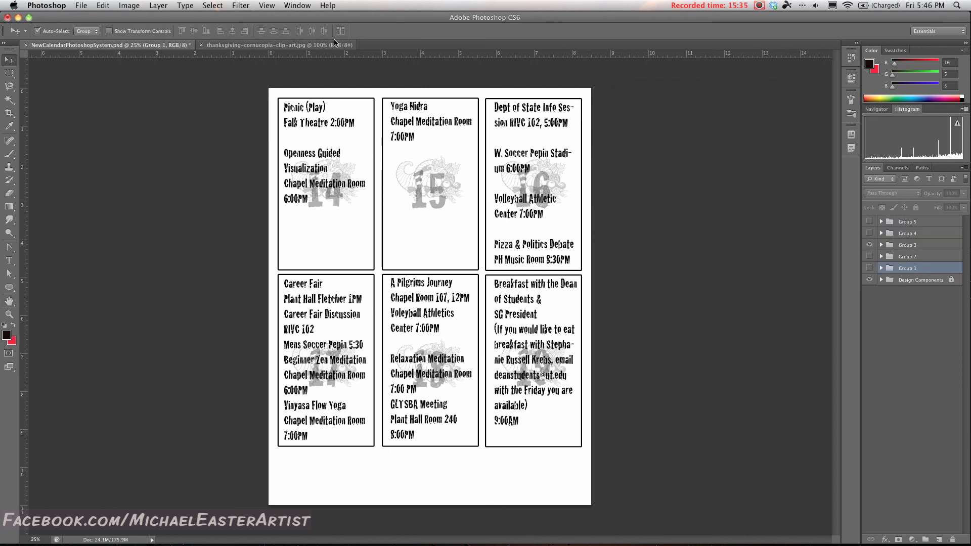
Step: Reveal the desktop, preview the exported Week1.jpg briefly, and return to Photoshop
key("F12")
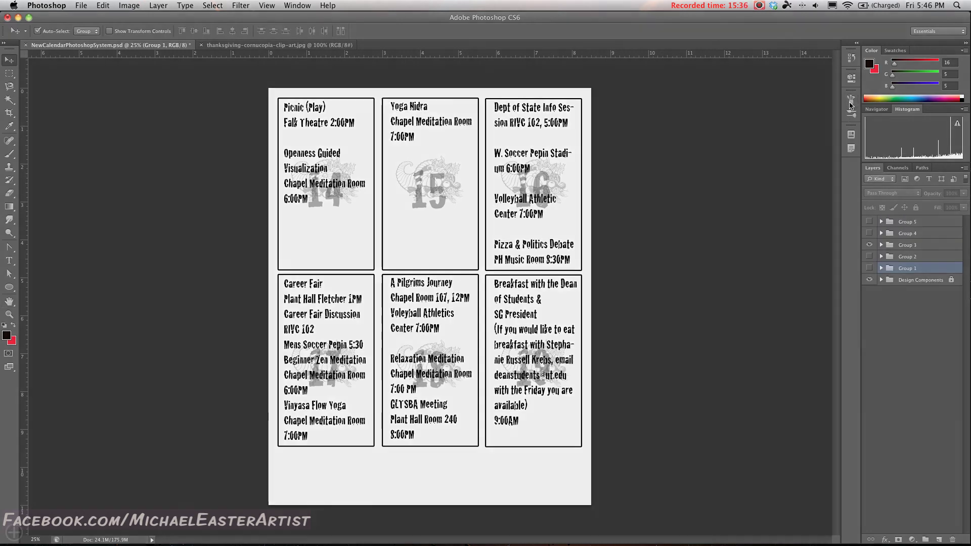
key("F11")
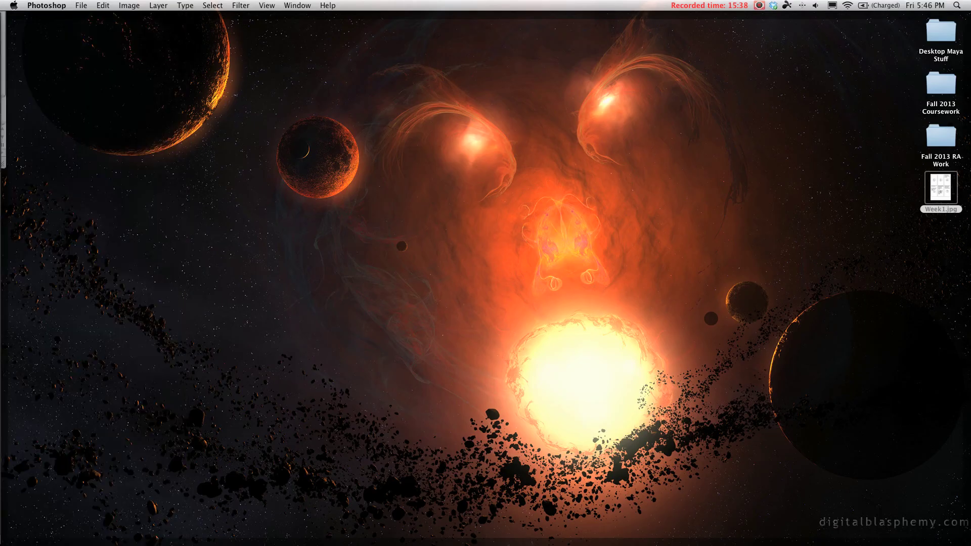
left_click(933, 190)
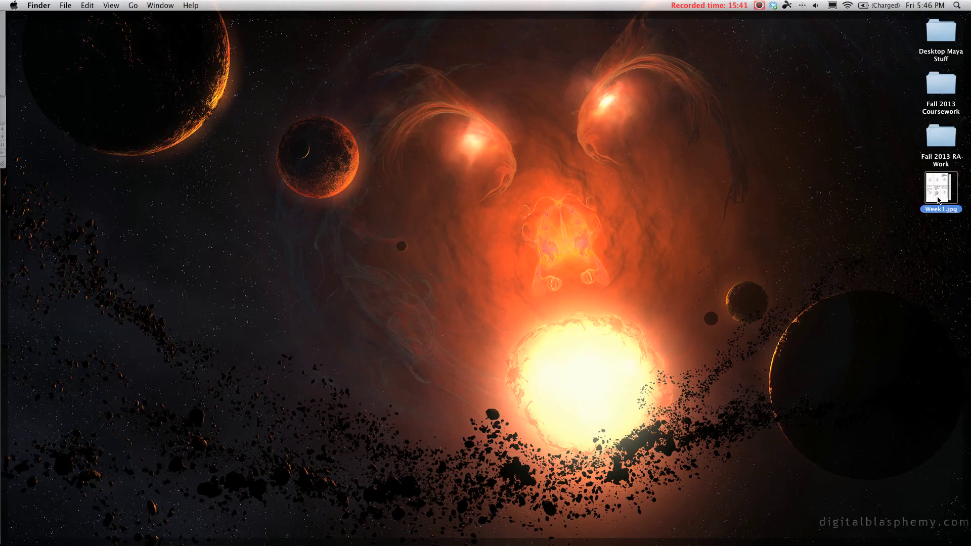
key("space")
key("space")
key("super+Tab")
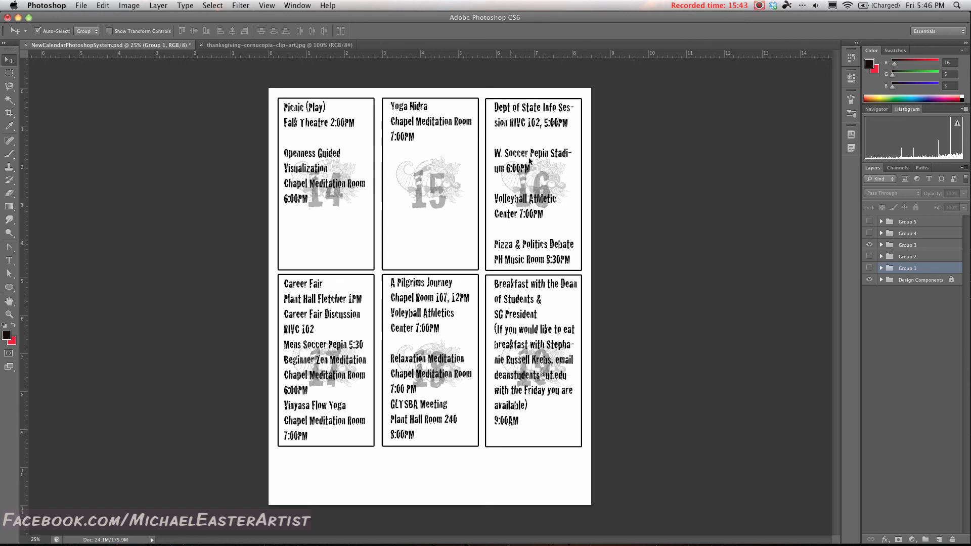
Step: Hide Group 3 and show Group 5 as the only visible week group
left_click(896, 223)
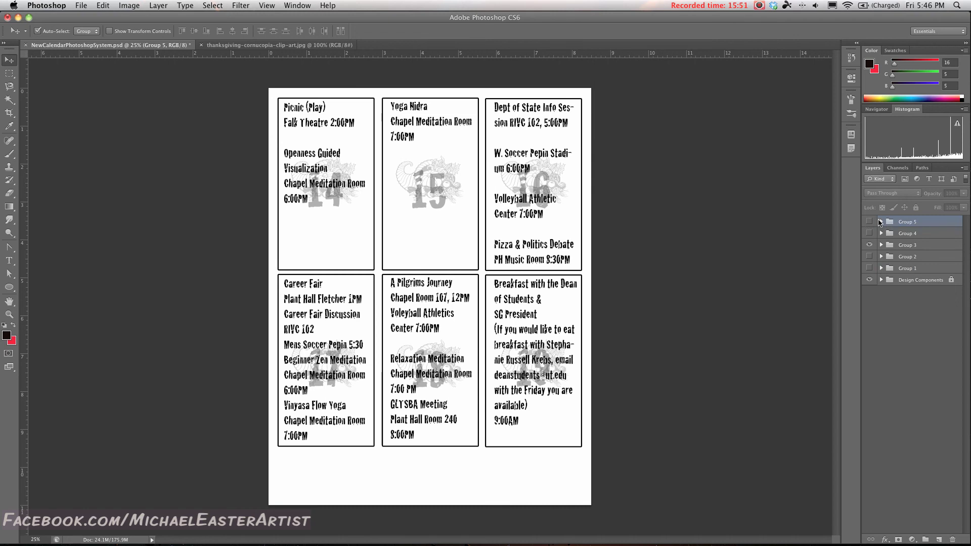
left_click(869, 244)
left_click(869, 222)
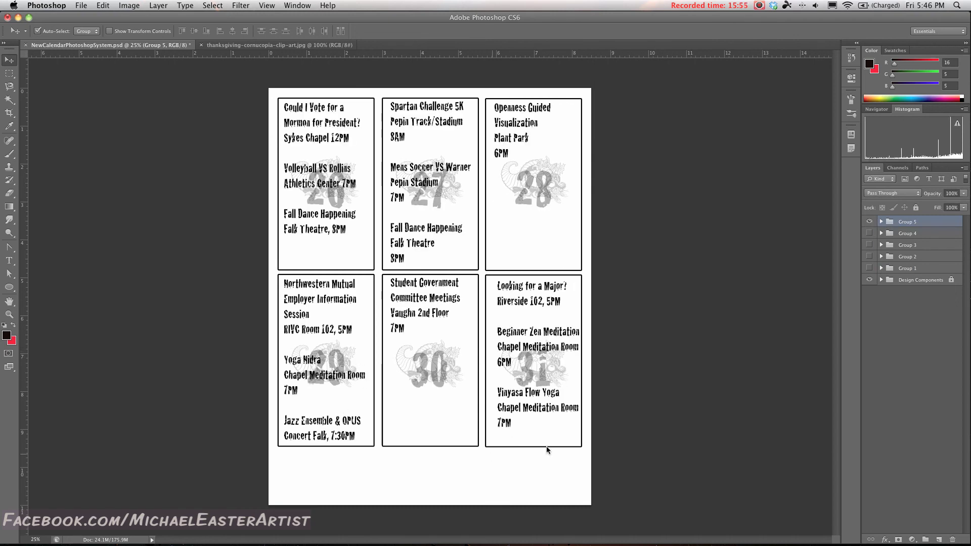
Step: Duplicate Group 5 within the same document and hide the original Group 5
right_click(911, 221)
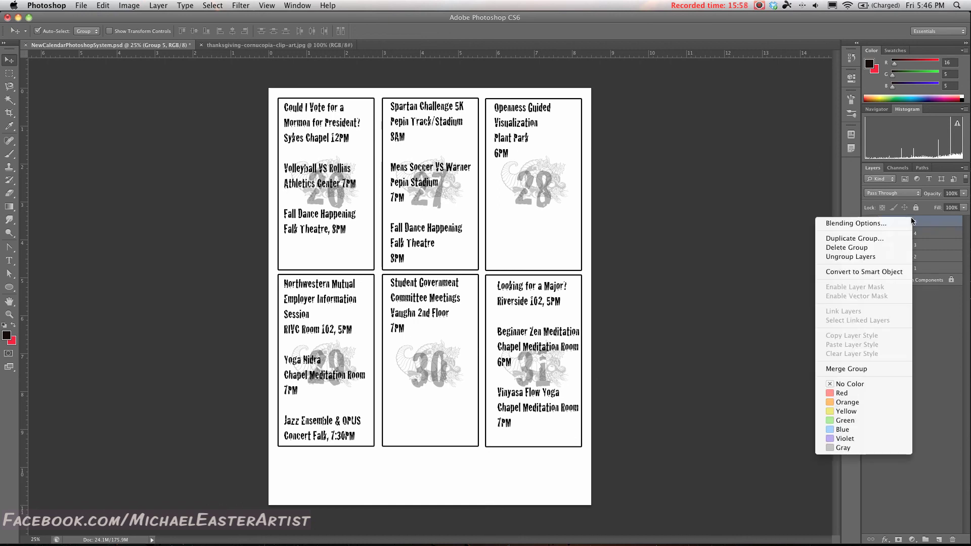
left_click(866, 239)
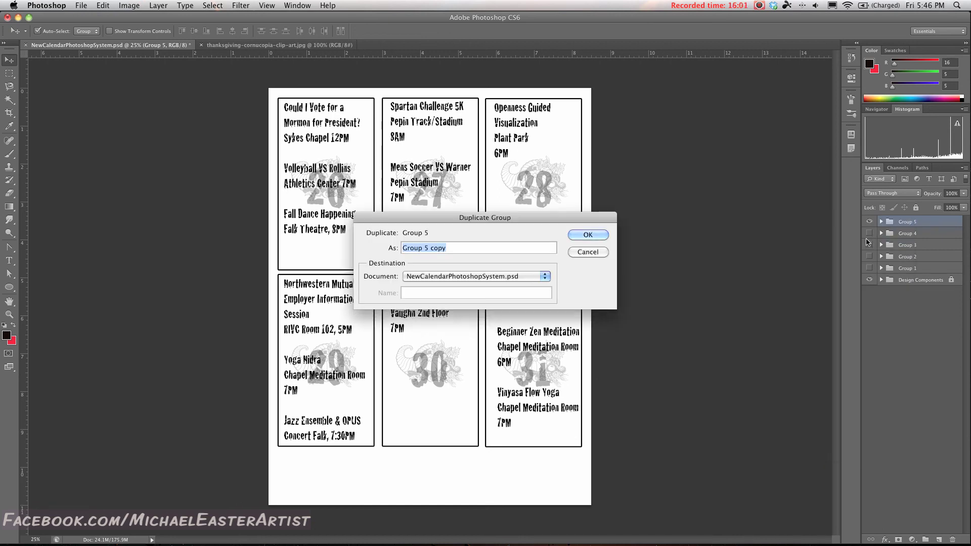
left_click(599, 235)
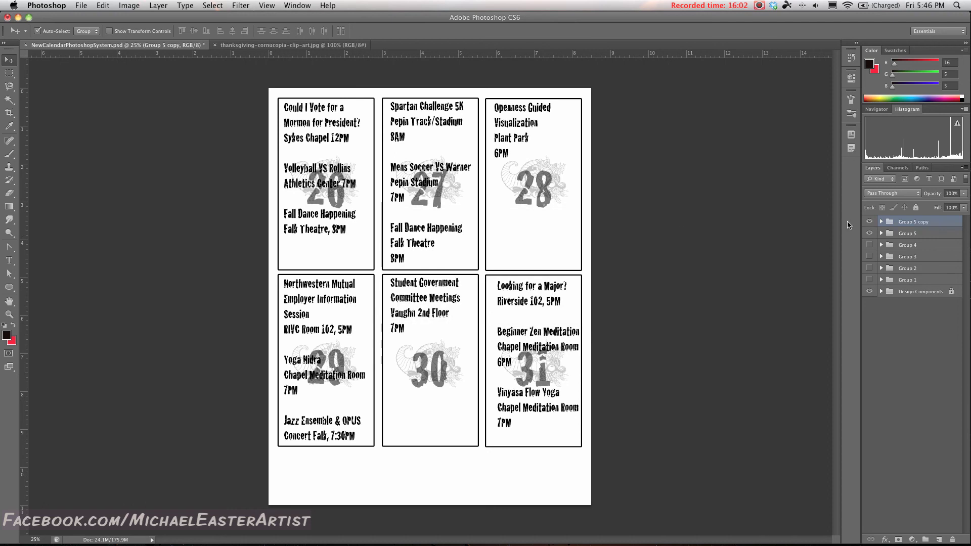
left_click(869, 233)
Step: Expand the duplicated group to inspect its Events and Dates layers, and delete the duplicate
left_click(880, 222)
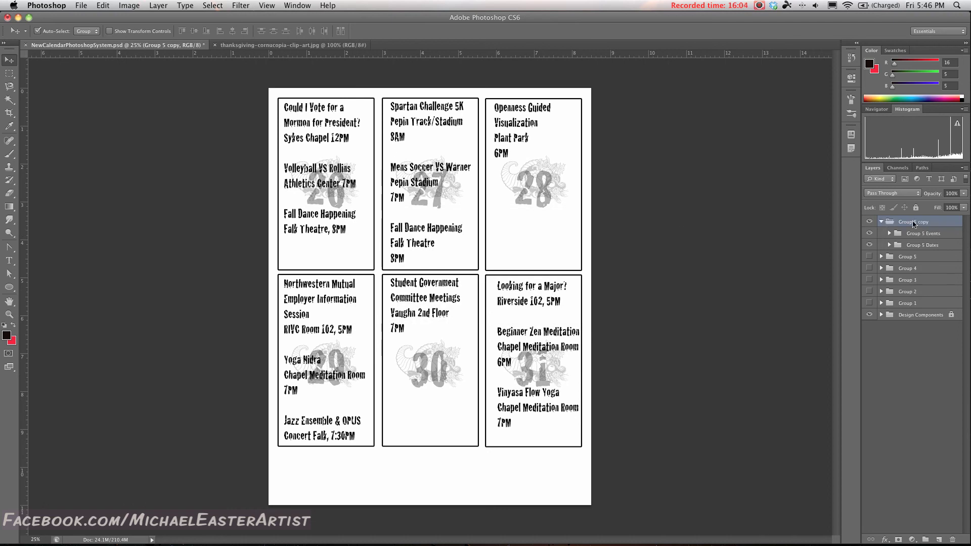
left_click(889, 234)
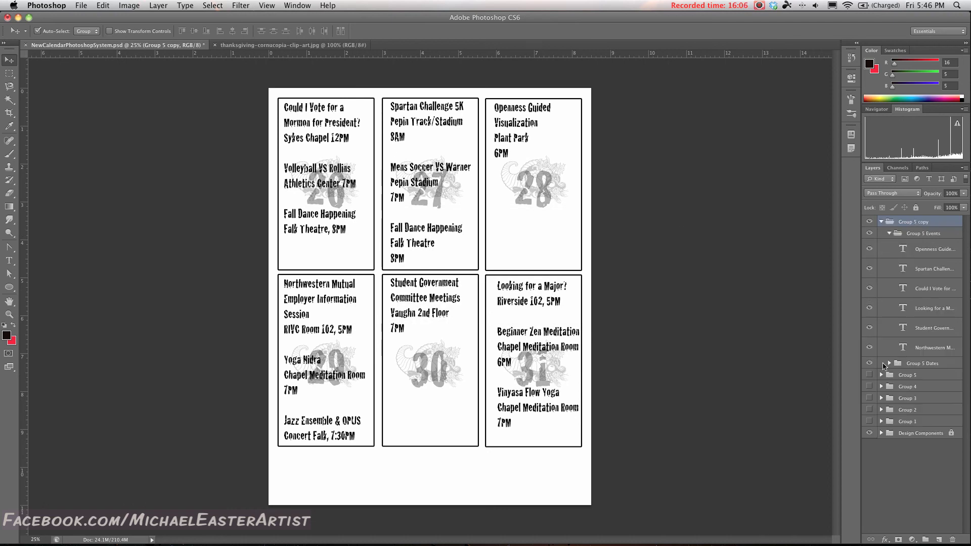
left_click(897, 362)
left_click(889, 362)
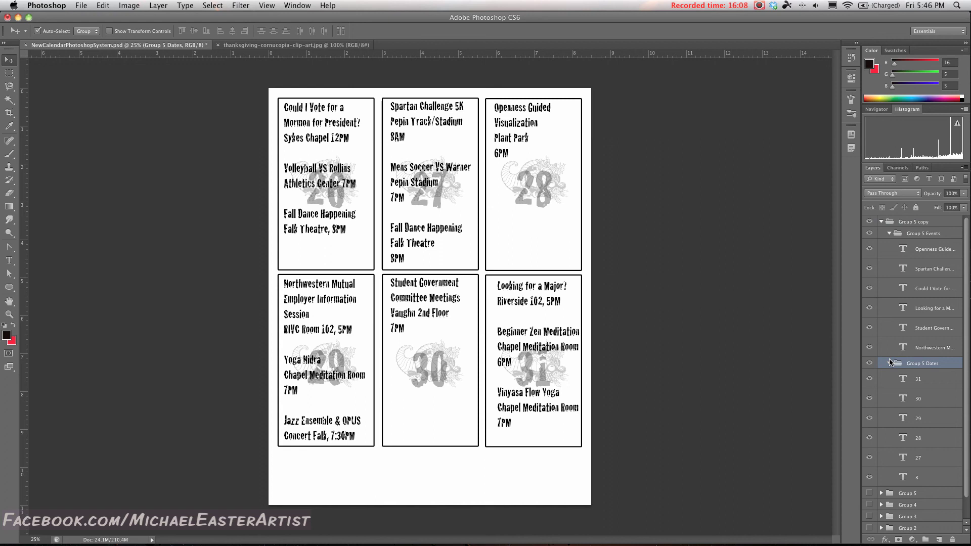
left_click(880, 221)
left_click_drag(892, 222, 952, 540)
Step: Check Group 1 and Group 2 in turn, and leave Group 3 as the only visible week group
left_click(869, 268)
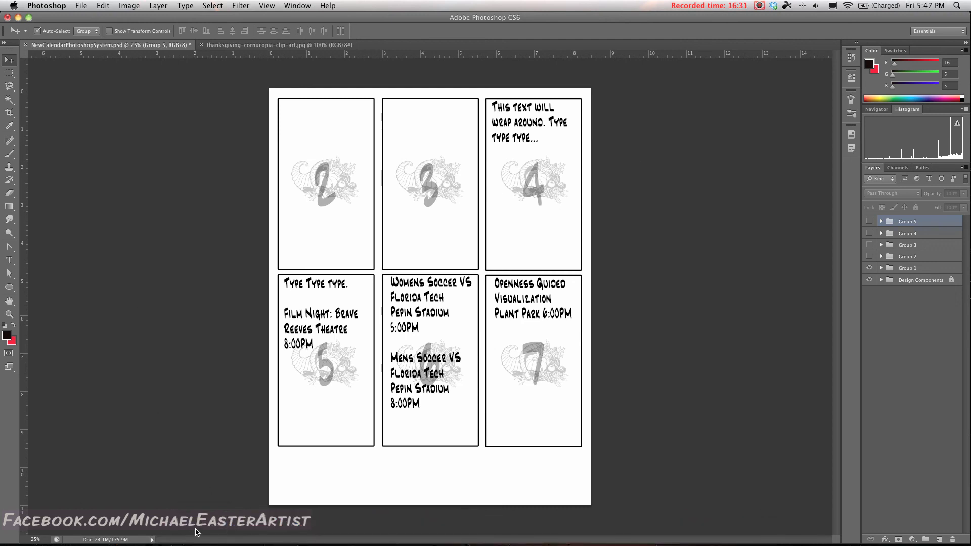
left_click(868, 268)
left_click(868, 256)
left_click(869, 256)
left_click(869, 245)
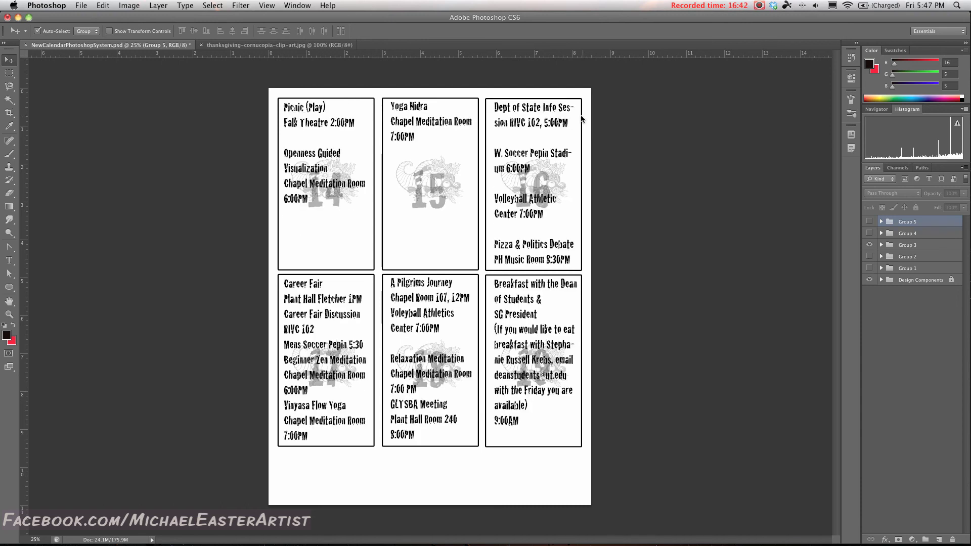